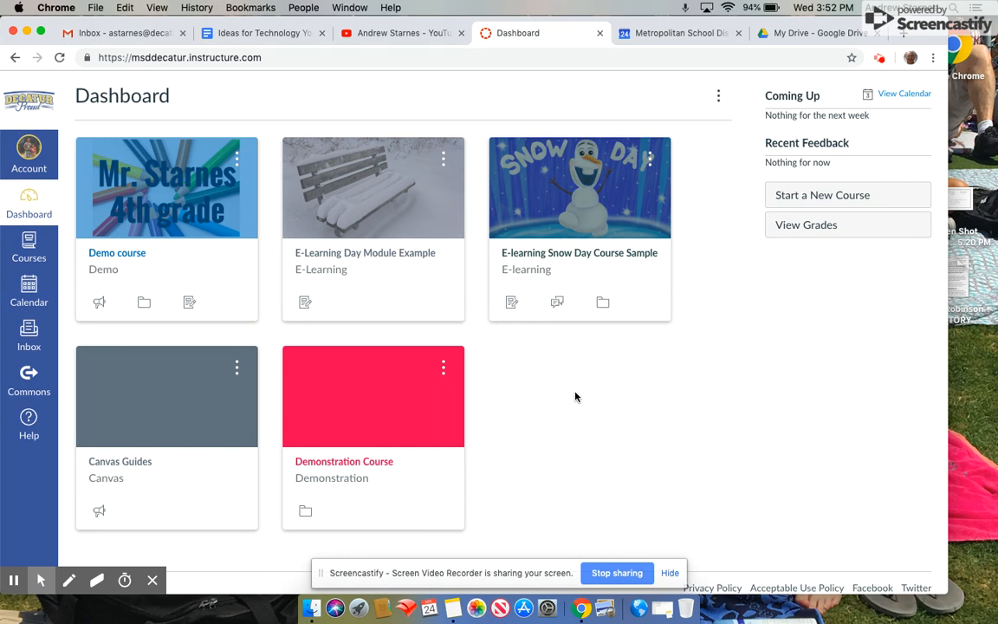
Open the Demo course from its card on the Dashboard.
{"action": "left_click", "coordinate": [161, 196]}
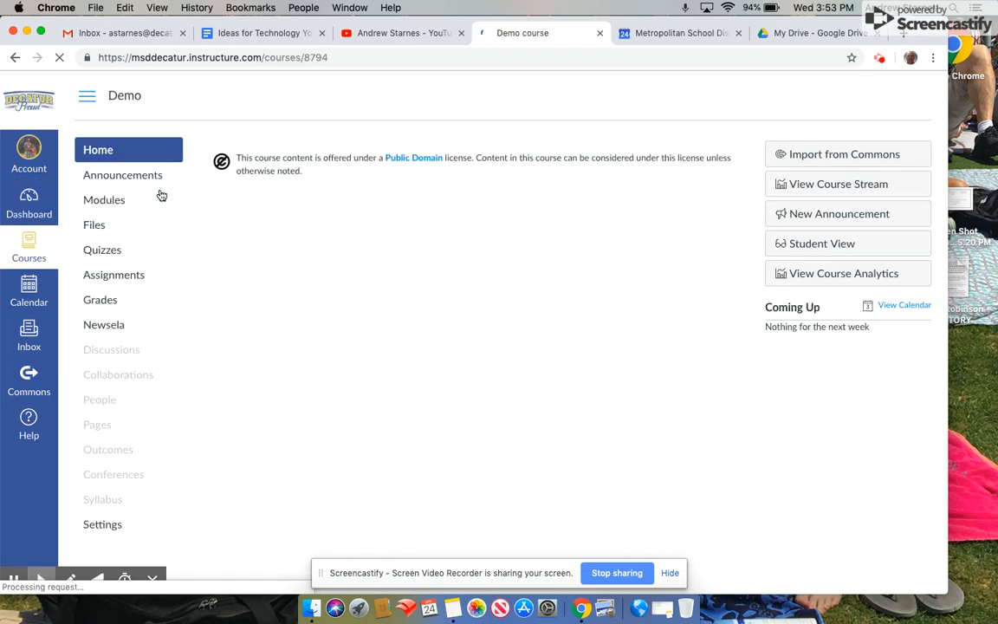
Edit the Demo course home page and place the cursor in the body near the Ecosystems, Welcome Page and Morning Work buttons.
{"action": "scroll", "coordinate": [595, 316], "scroll_direction": "down", "scroll_amount": 1}
{"action": "scroll", "coordinate": [594, 315], "scroll_direction": "down", "scroll_amount": 10}
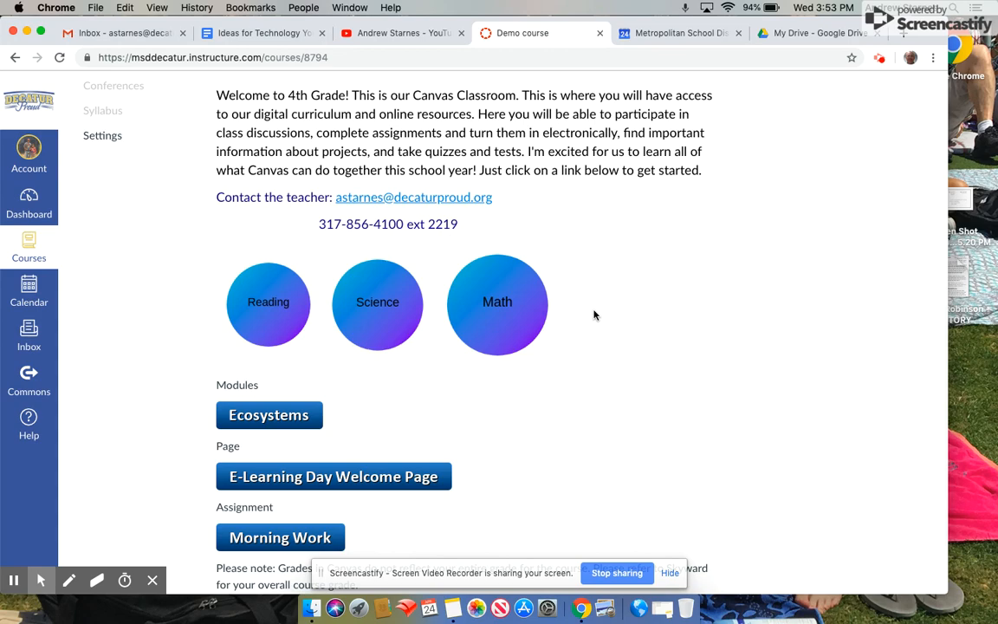
{"action": "scroll", "coordinate": [594, 315], "scroll_direction": "down", "scroll_amount": 3}
{"action": "scroll", "coordinate": [594, 316], "scroll_direction": "up", "scroll_amount": 12}
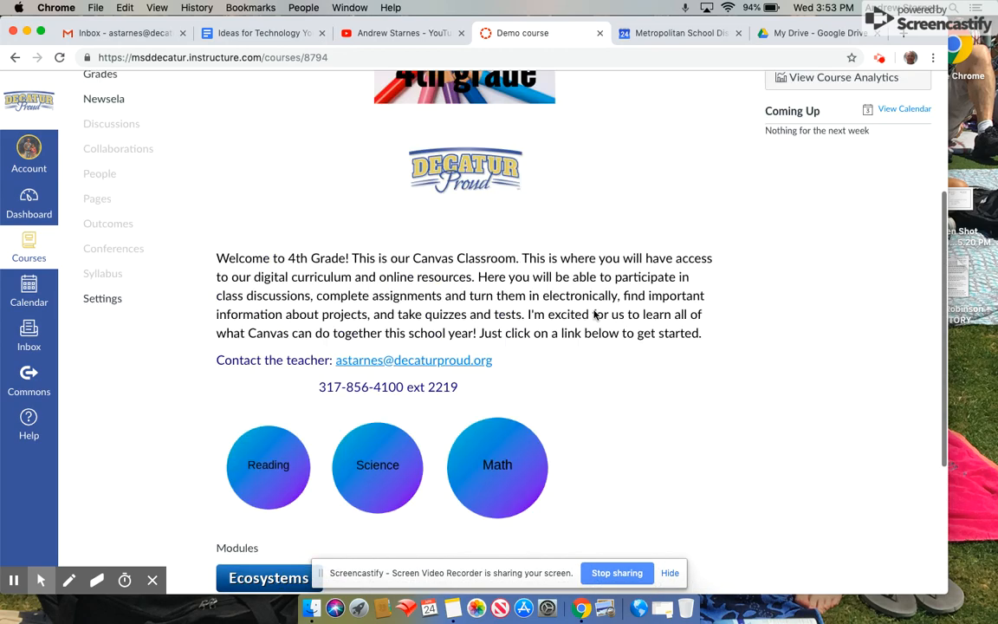
{"action": "left_click", "coordinate": [677, 158]}
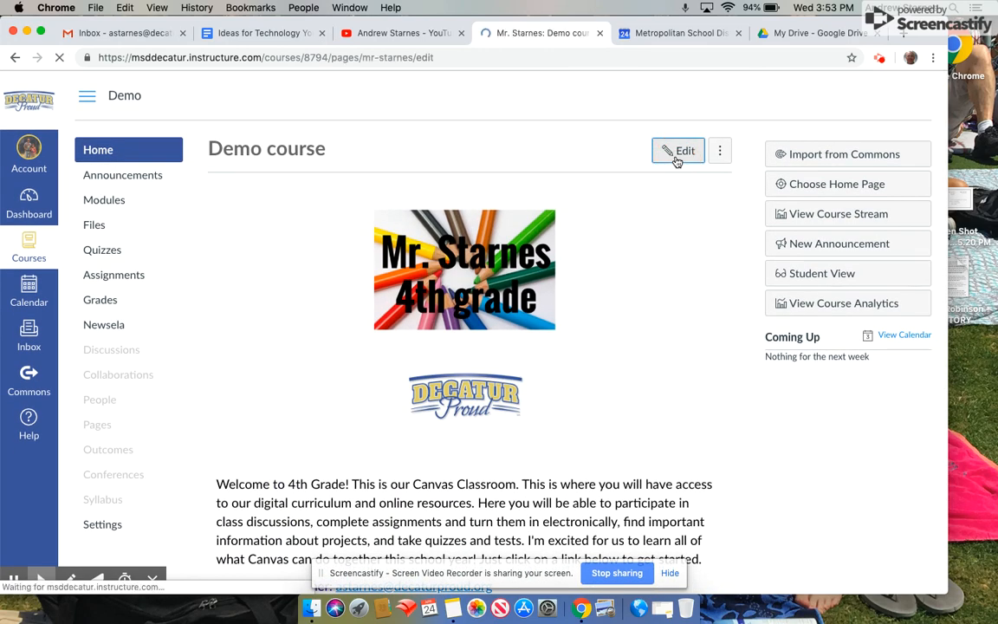
{"action": "scroll", "coordinate": [510, 356], "scroll_direction": "down", "scroll_amount": 10}
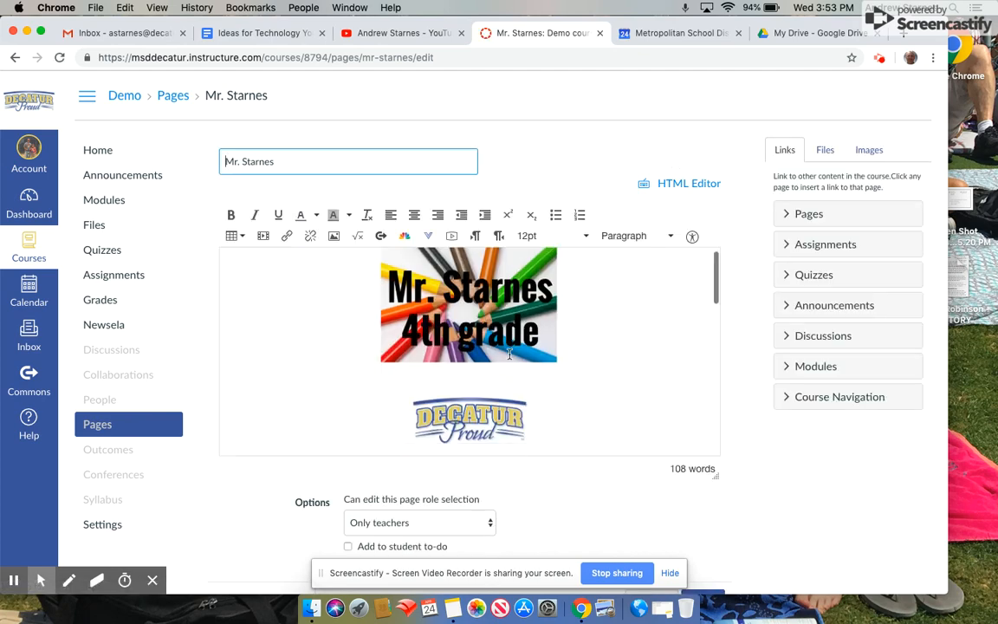
{"action": "scroll", "coordinate": [510, 356], "scroll_direction": "down", "scroll_amount": 6}
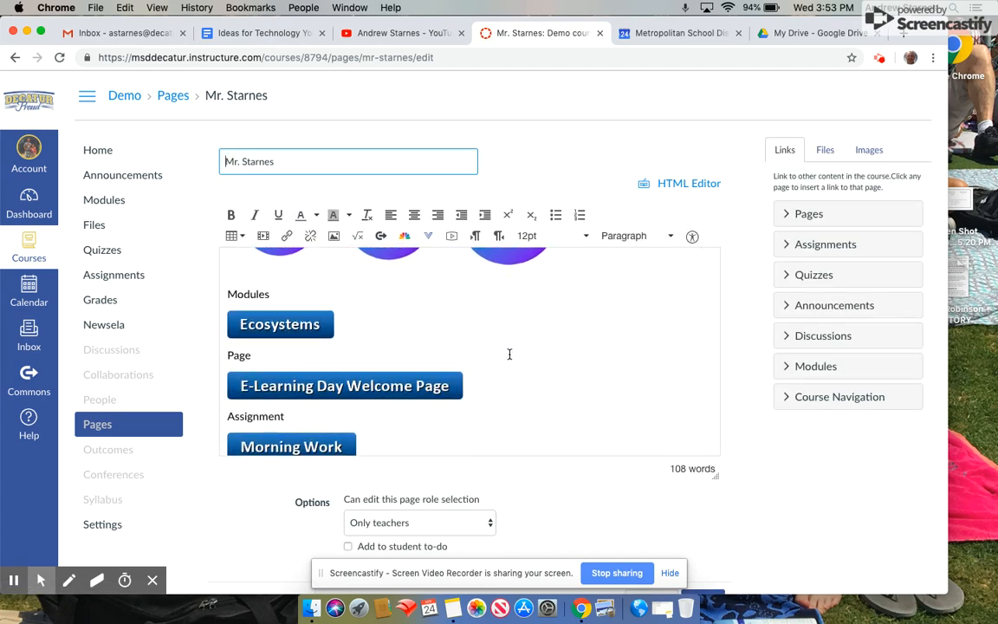
{"action": "scroll", "coordinate": [509, 356], "scroll_direction": "down", "scroll_amount": 2}
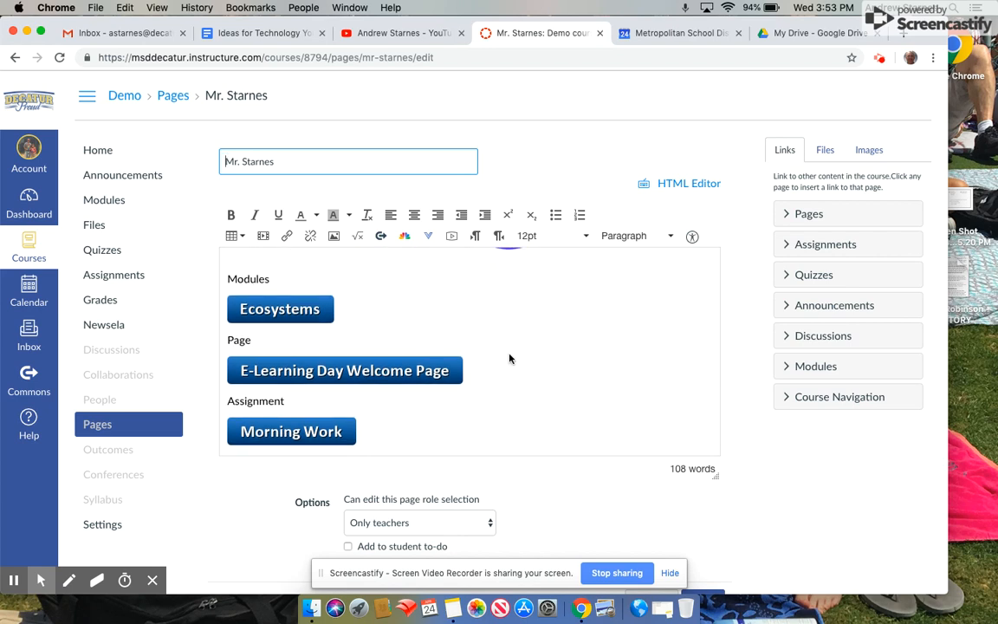
{"action": "left_click", "coordinate": [366, 310]}
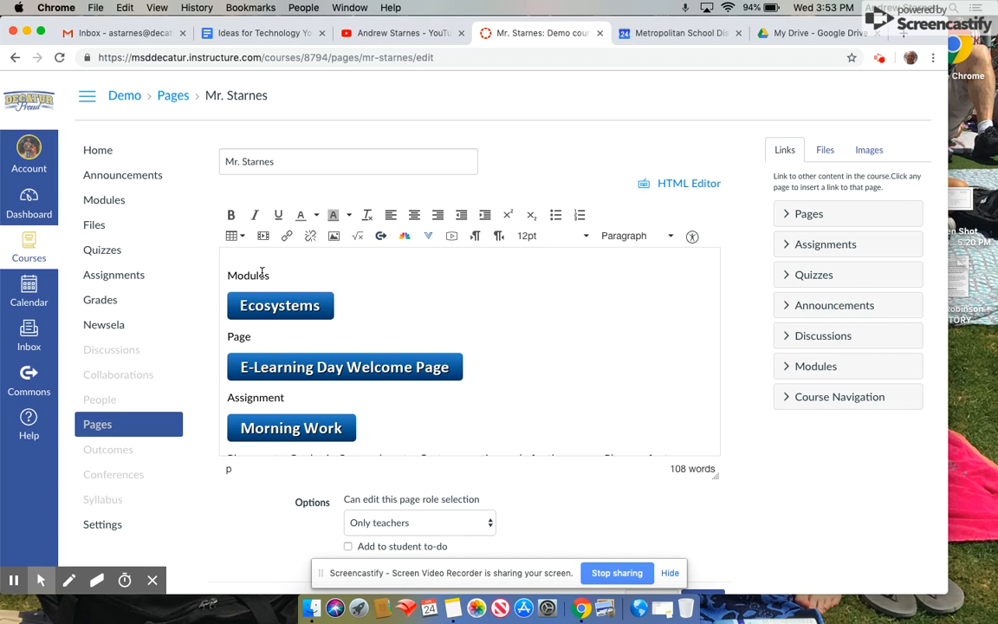
Link the Ecosystems button image to the Ecosystems module from the Modules list, then save.
{"action": "left_click", "coordinate": [324, 307]}
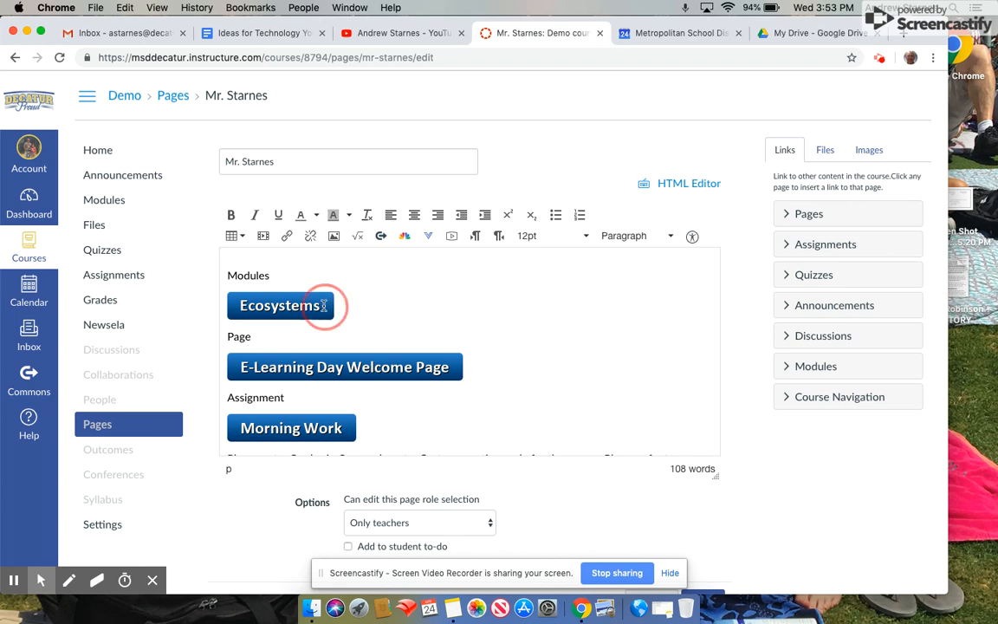
{"action": "left_click", "coordinate": [324, 306]}
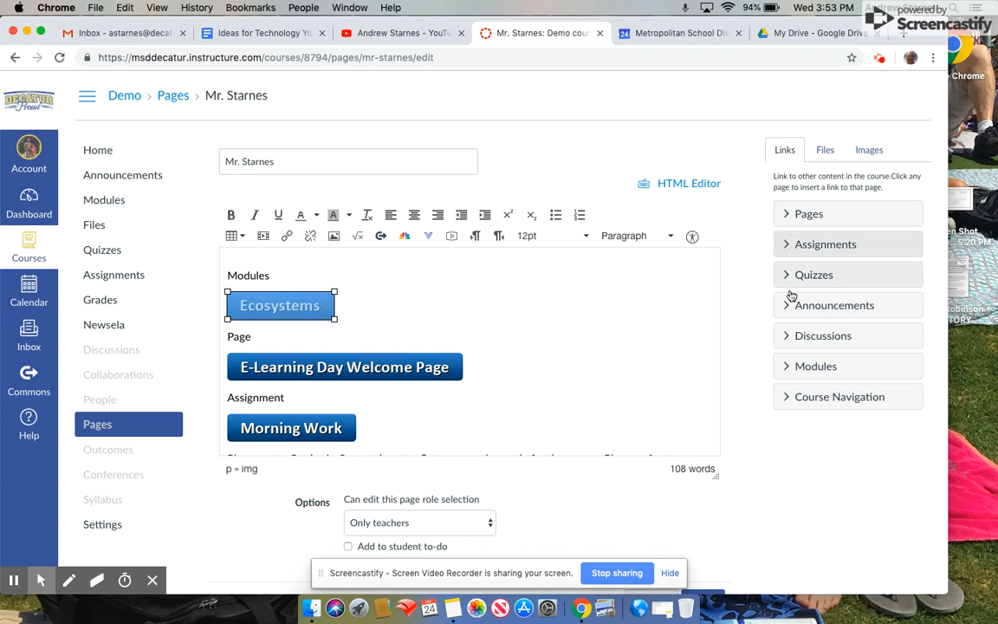
{"action": "left_click", "coordinate": [788, 368]}
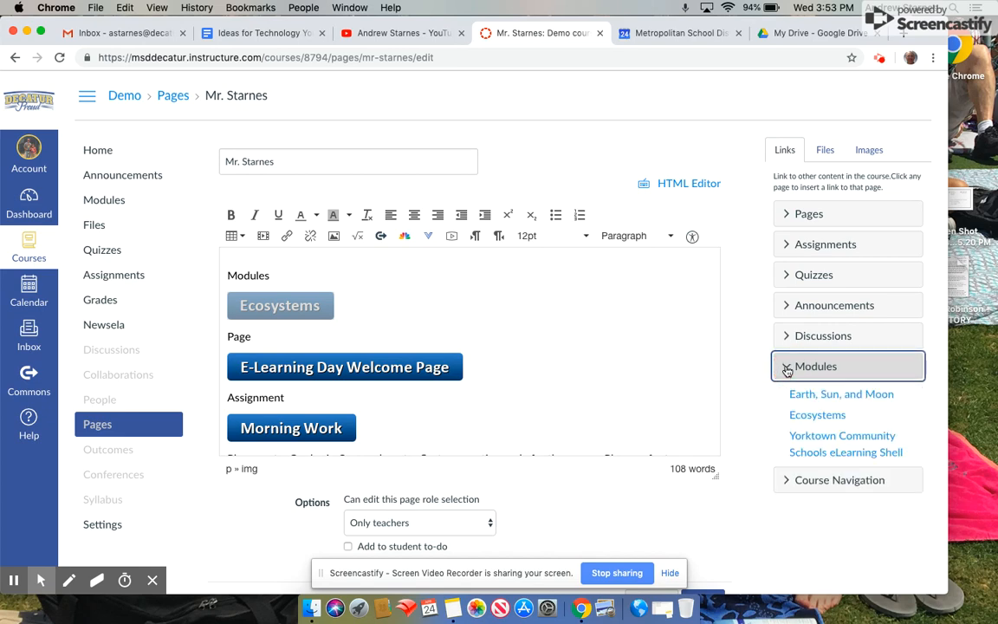
{"action": "scroll", "coordinate": [806, 381], "scroll_direction": "down", "scroll_amount": 1}
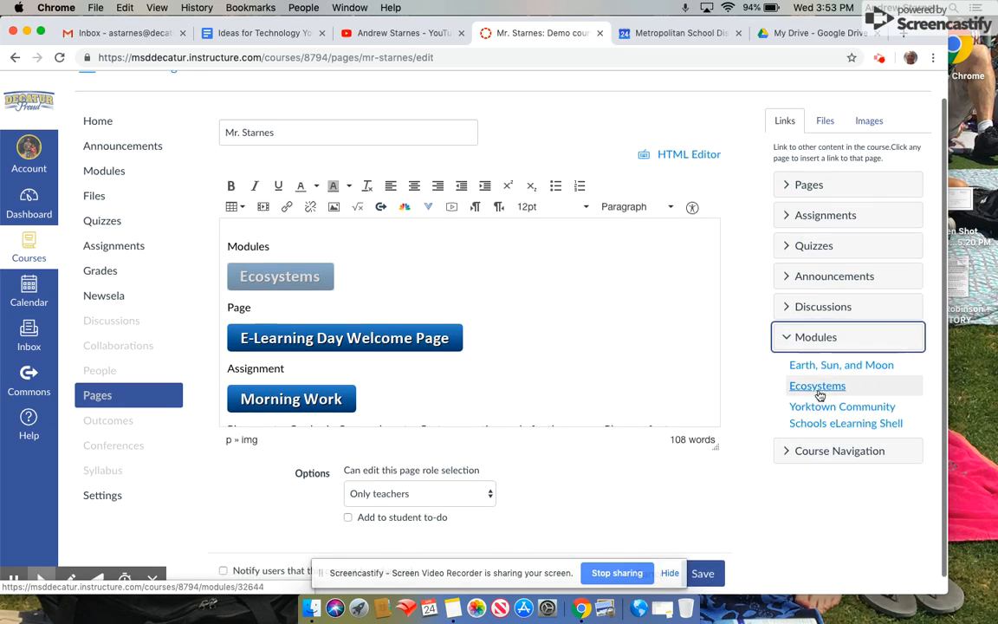
{"action": "left_click", "coordinate": [819, 387]}
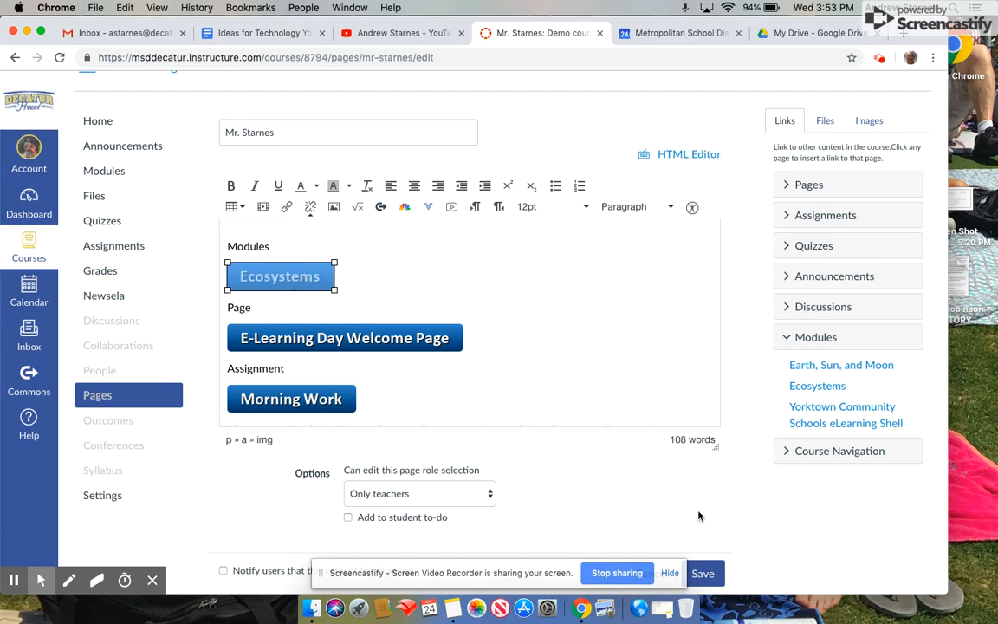
{"action": "left_click", "coordinate": [704, 574]}
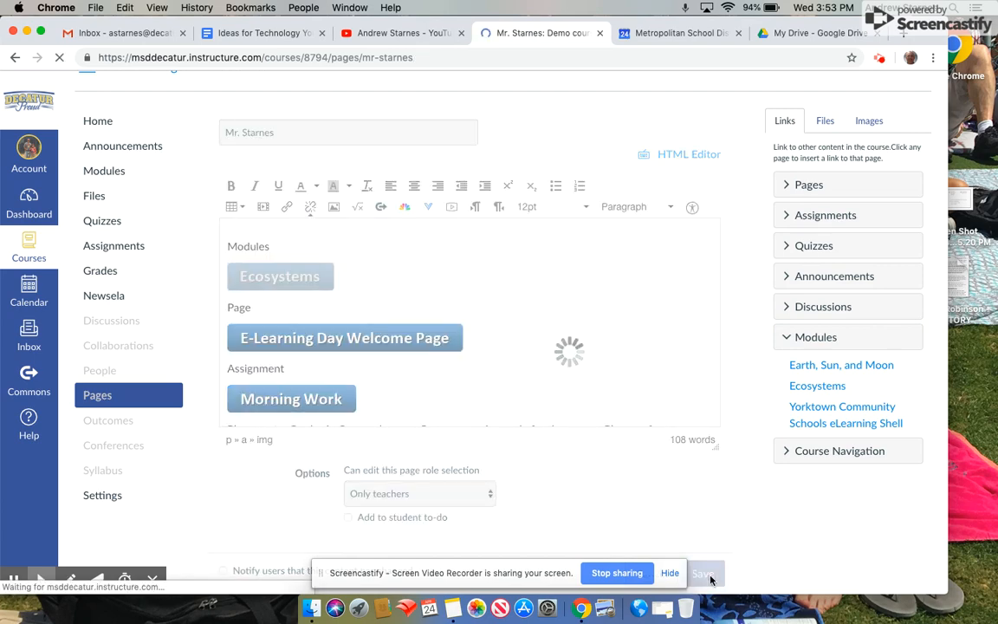
{"action": "scroll", "coordinate": [387, 349], "scroll_direction": "down", "scroll_amount": 10}
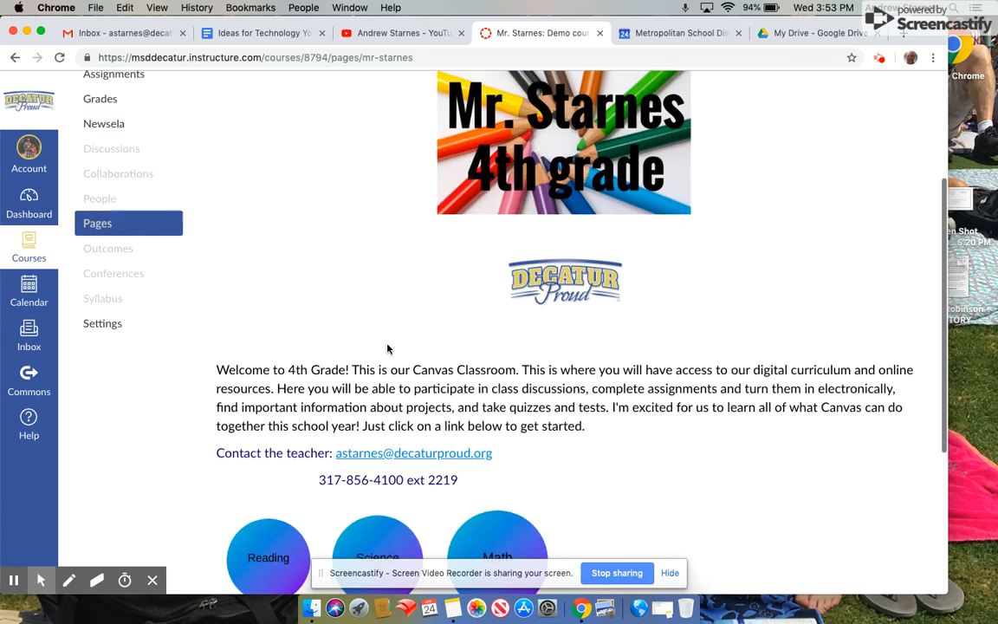
{"action": "scroll", "coordinate": [387, 350], "scroll_direction": "down", "scroll_amount": 2}
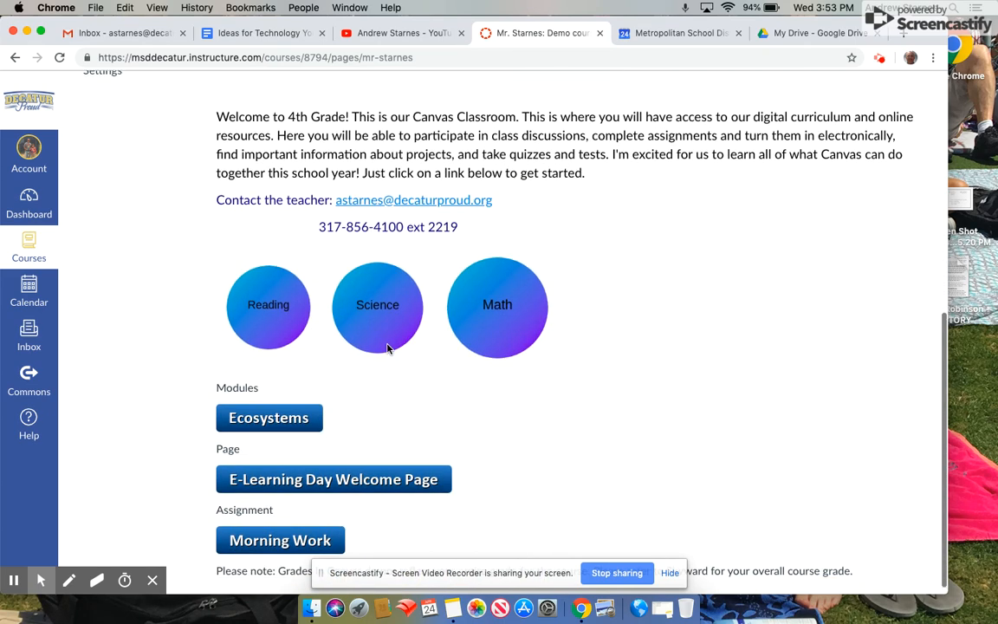
{"action": "left_click", "coordinate": [260, 412]}
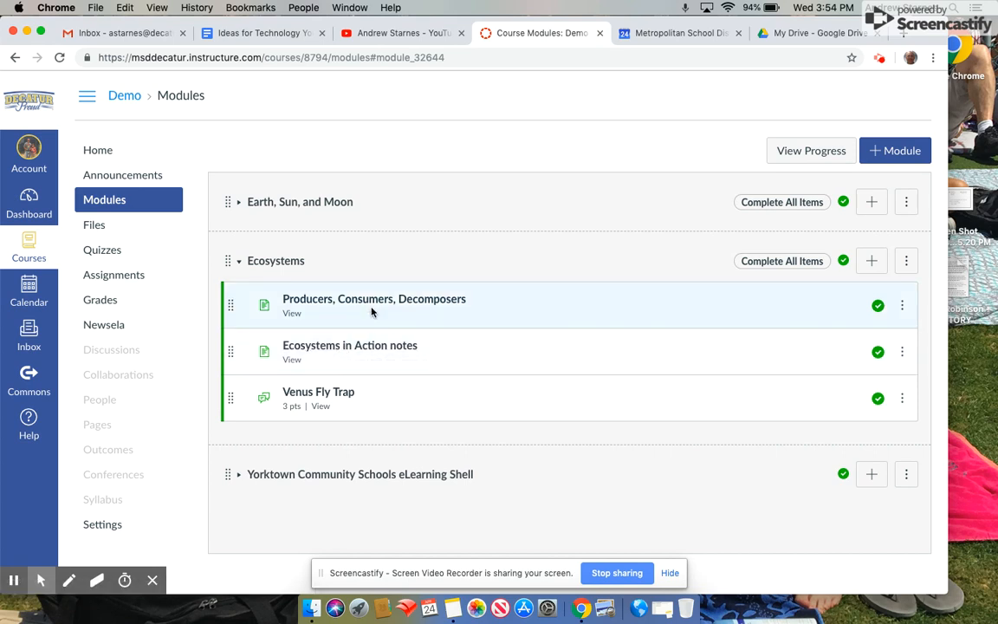
{"action": "left_click", "coordinate": [126, 152]}
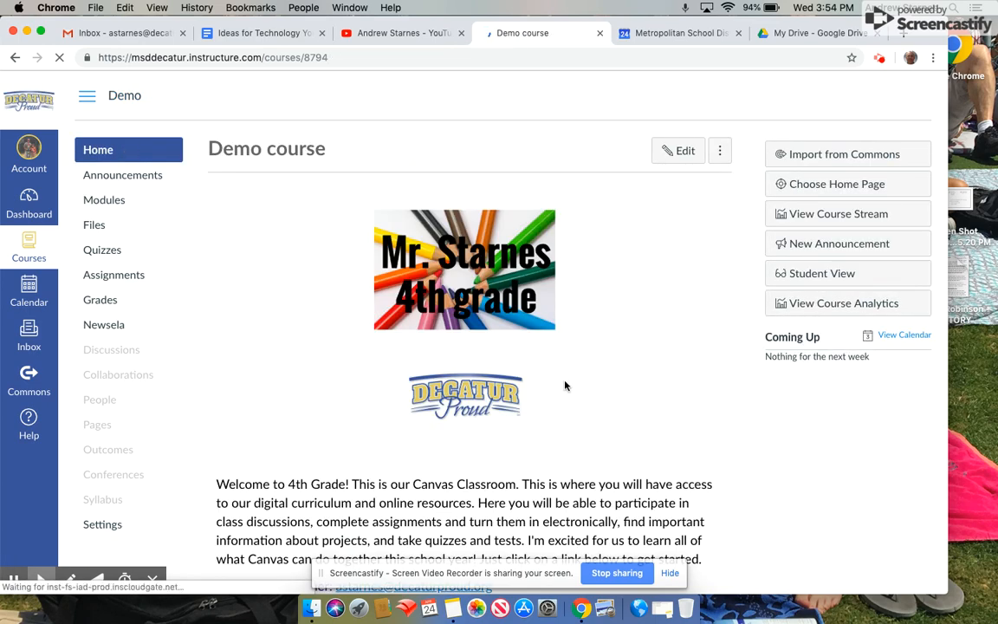
Link the E-Learning Day Welcome Page button image to that course page from the Pages list.
{"action": "scroll", "coordinate": [565, 386], "scroll_direction": "down", "scroll_amount": 3}
{"action": "scroll", "coordinate": [566, 386], "scroll_direction": "up", "scroll_amount": 3}
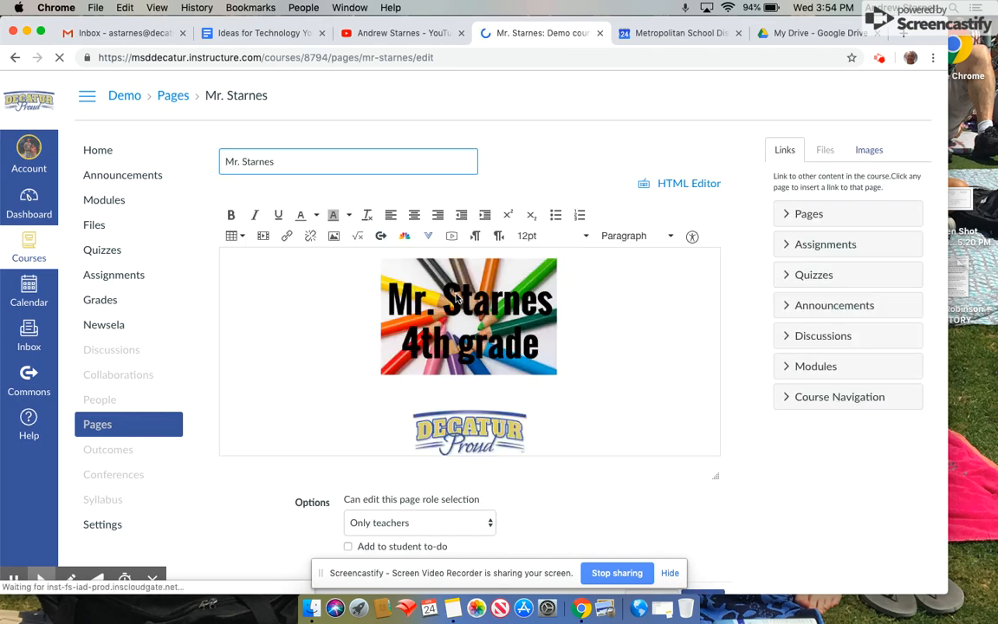
{"action": "scroll", "coordinate": [457, 298], "scroll_direction": "down", "scroll_amount": 10}
{"action": "scroll", "coordinate": [457, 295], "scroll_direction": "down", "scroll_amount": 4}
{"action": "left_click", "coordinate": [336, 409]}
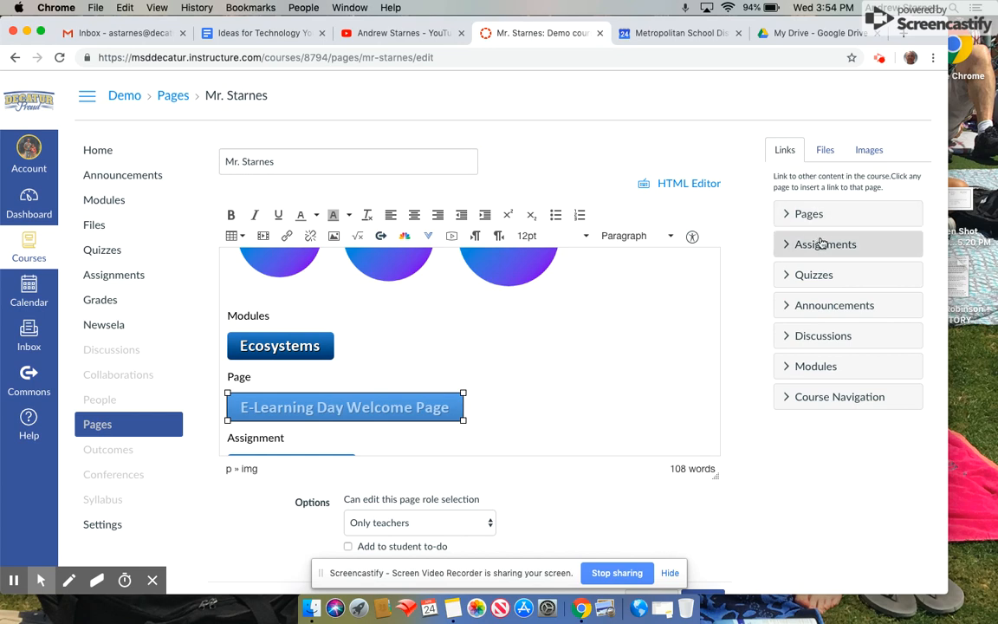
{"action": "left_click", "coordinate": [787, 214]}
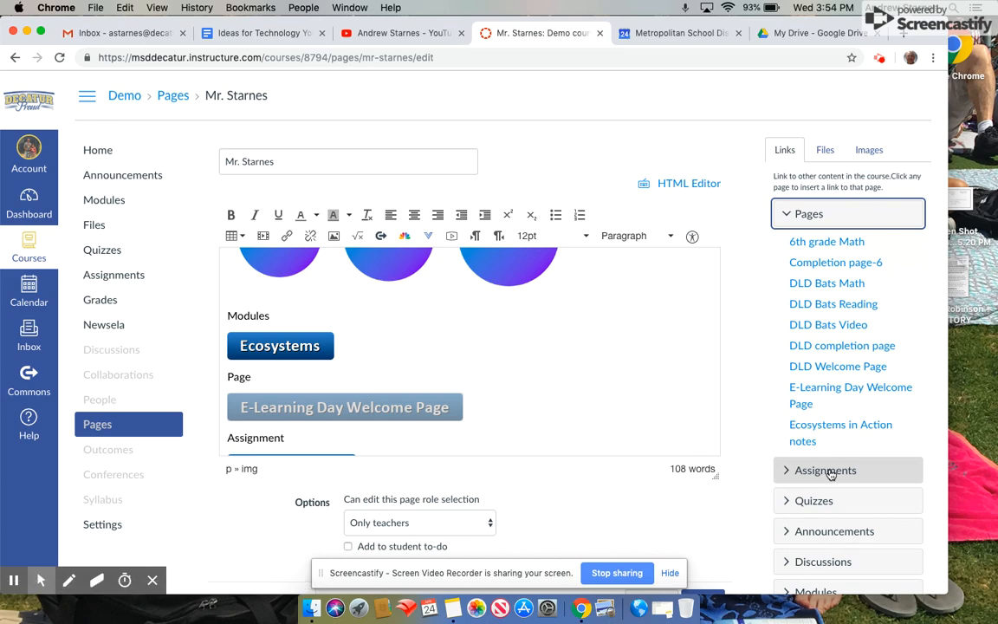
{"action": "scroll", "coordinate": [823, 496], "scroll_direction": "down", "scroll_amount": 1}
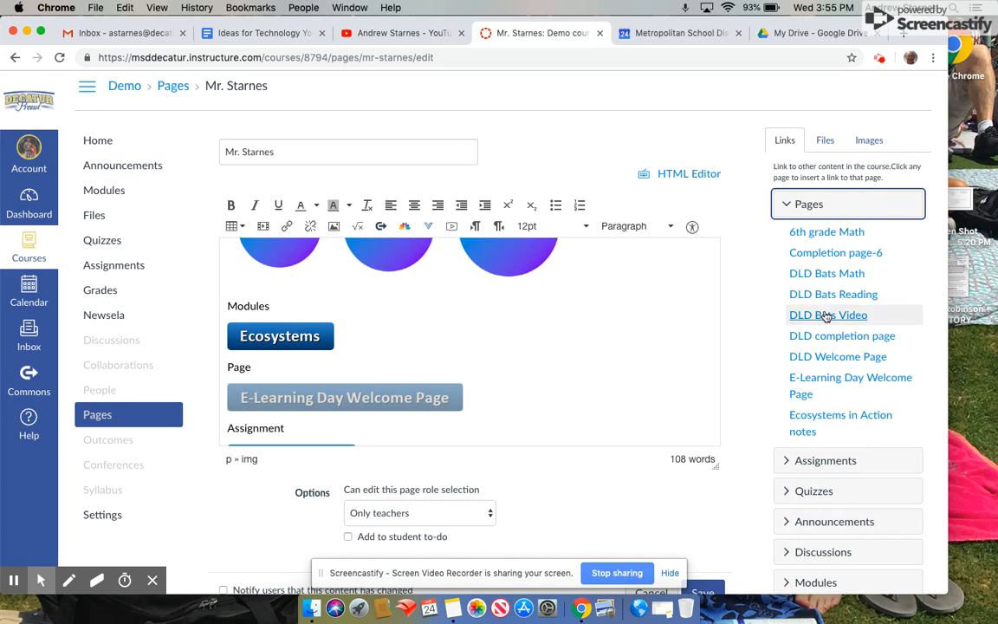
{"action": "scroll", "coordinate": [825, 316], "scroll_direction": "down", "scroll_amount": 3}
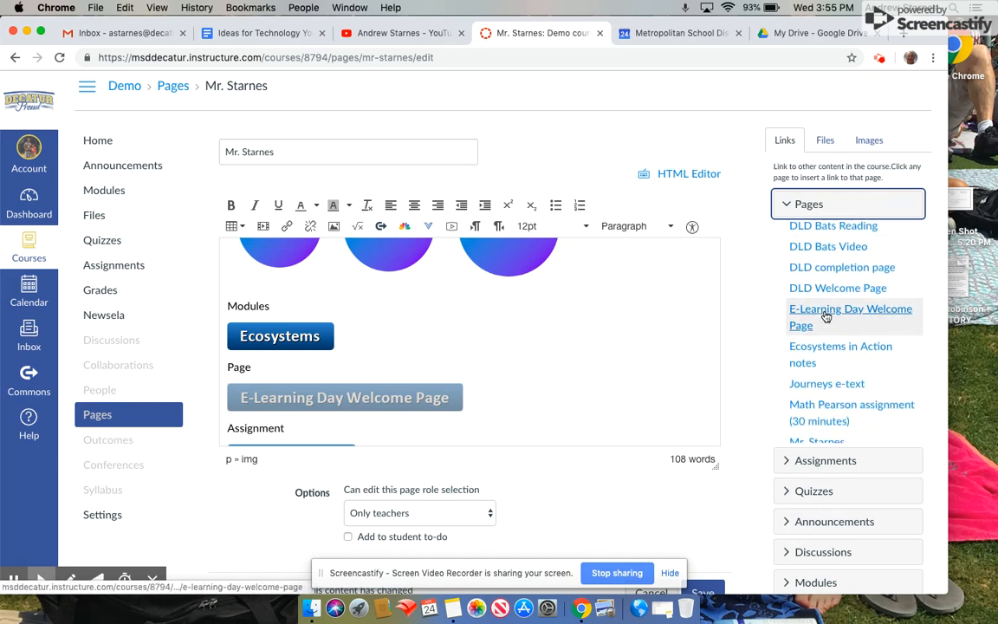
{"action": "left_click", "coordinate": [826, 317]}
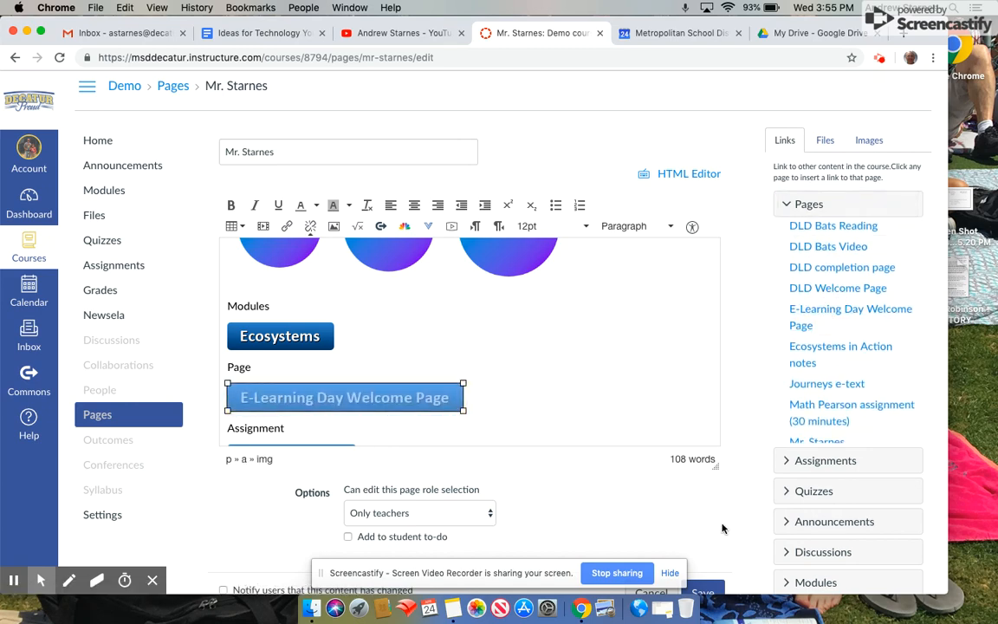
Save the Mr. Starnes page and scroll through the saved result.
{"action": "scroll", "coordinate": [719, 528], "scroll_direction": "down", "scroll_amount": 1}
{"action": "left_click", "coordinate": [703, 546]}
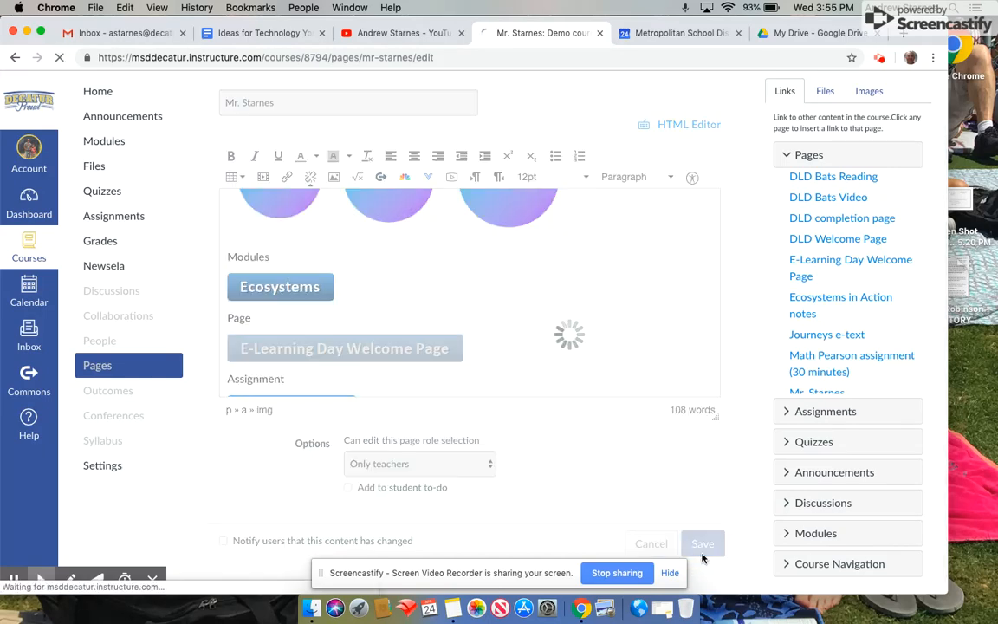
{"action": "scroll", "coordinate": [361, 372], "scroll_direction": "down", "scroll_amount": 9}
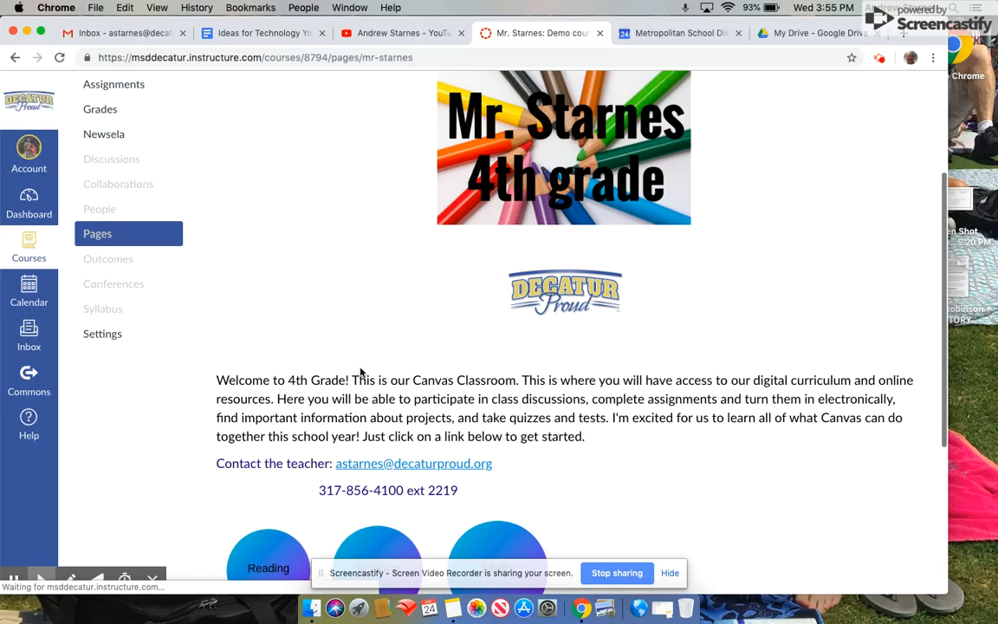
Test the E-Learning Day Welcome Page button, then return Home and reopen the page for editing.
{"action": "left_click", "coordinate": [330, 469]}
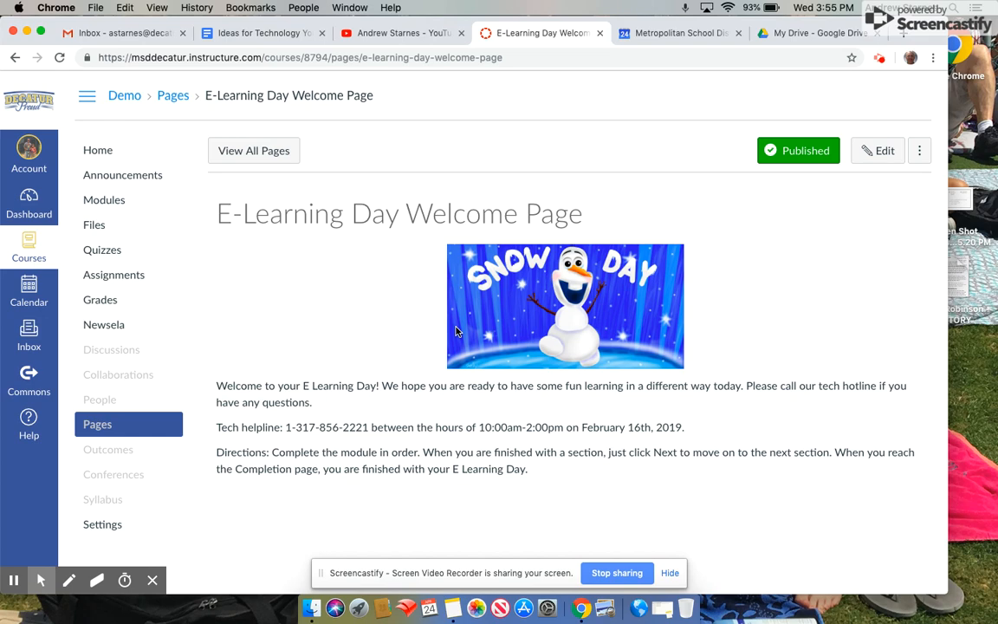
{"action": "scroll", "coordinate": [718, 468], "scroll_direction": "down", "scroll_amount": 1}
{"action": "left_click", "coordinate": [113, 153]}
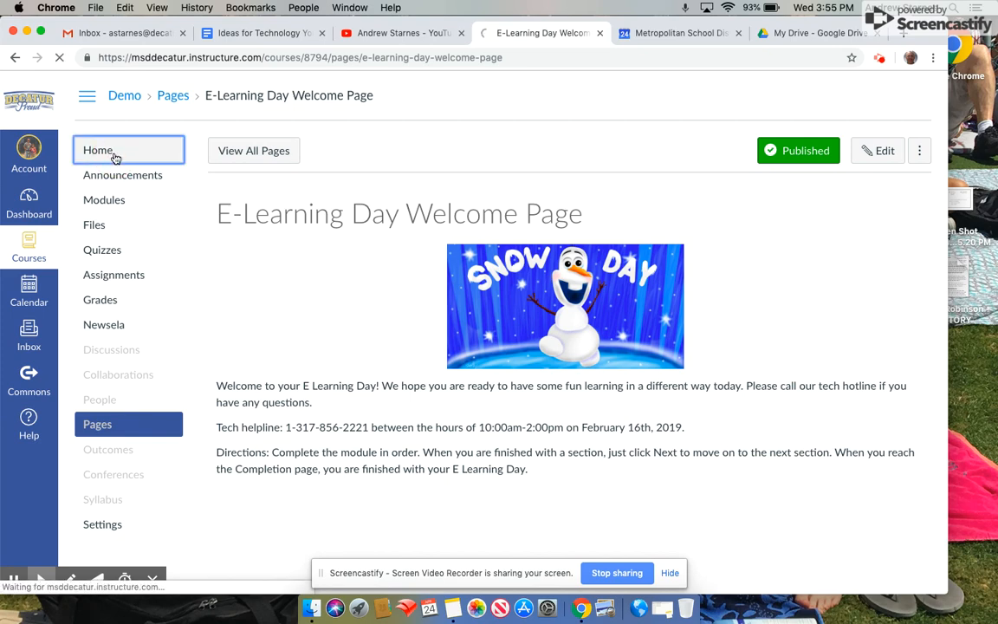
{"action": "left_click", "coordinate": [676, 144]}
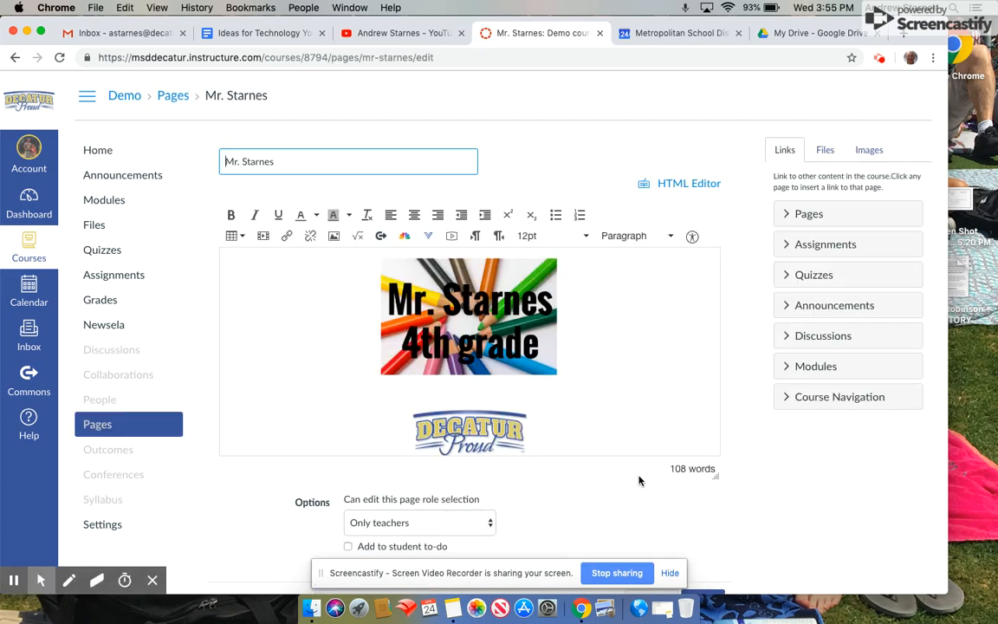
{"action": "scroll", "coordinate": [638, 481], "scroll_direction": "down", "scroll_amount": 1}
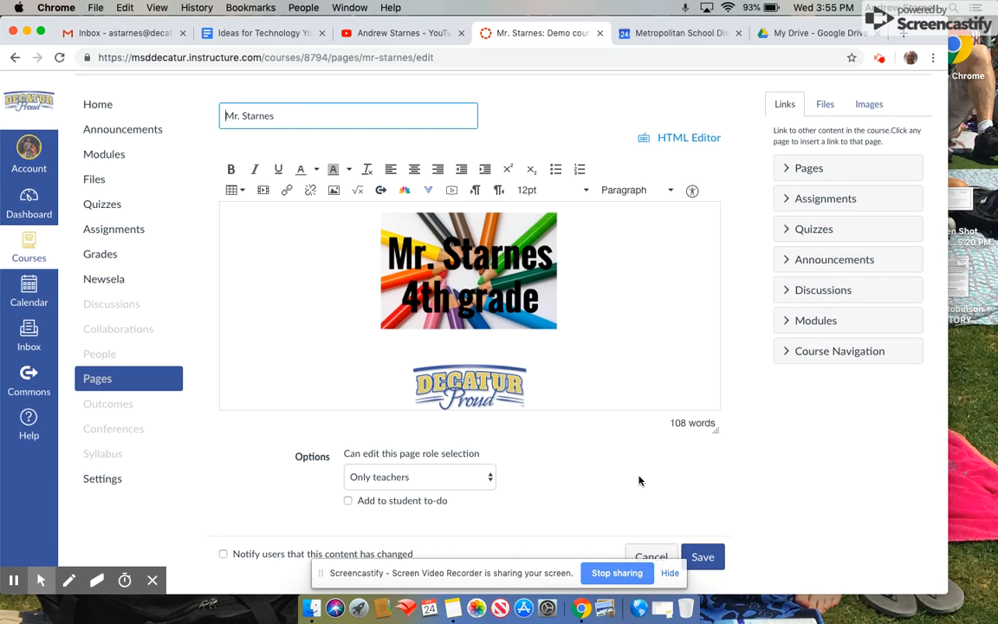
{"action": "scroll", "coordinate": [639, 481], "scroll_direction": "up", "scroll_amount": 1}
{"action": "scroll", "coordinate": [523, 379], "scroll_direction": "down", "scroll_amount": 4}
{"action": "scroll", "coordinate": [510, 364], "scroll_direction": "down", "scroll_amount": 5}
{"action": "scroll", "coordinate": [508, 363], "scroll_direction": "down", "scroll_amount": 2}
{"action": "scroll", "coordinate": [433, 397], "scroll_direction": "up", "scroll_amount": 2}
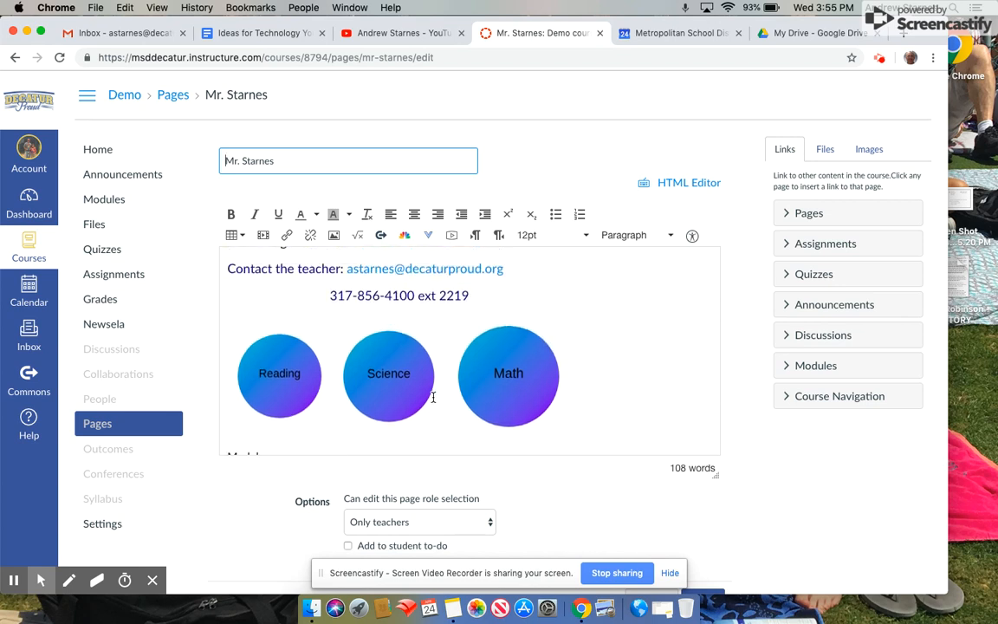
{"action": "scroll", "coordinate": [434, 396], "scroll_direction": "up", "scroll_amount": 4}
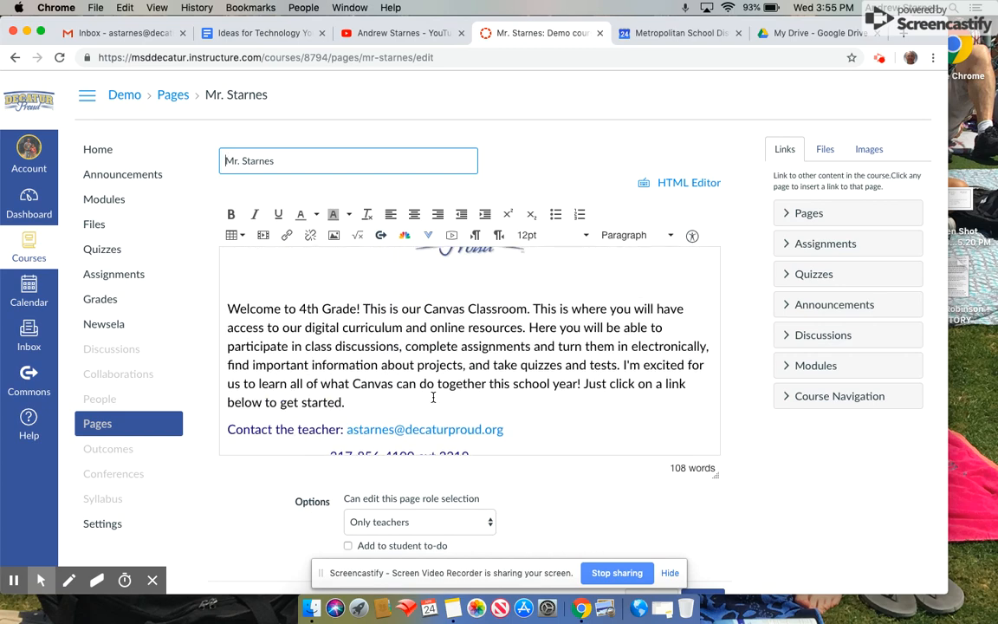
{"action": "scroll", "coordinate": [433, 397], "scroll_direction": "down", "scroll_amount": 3}
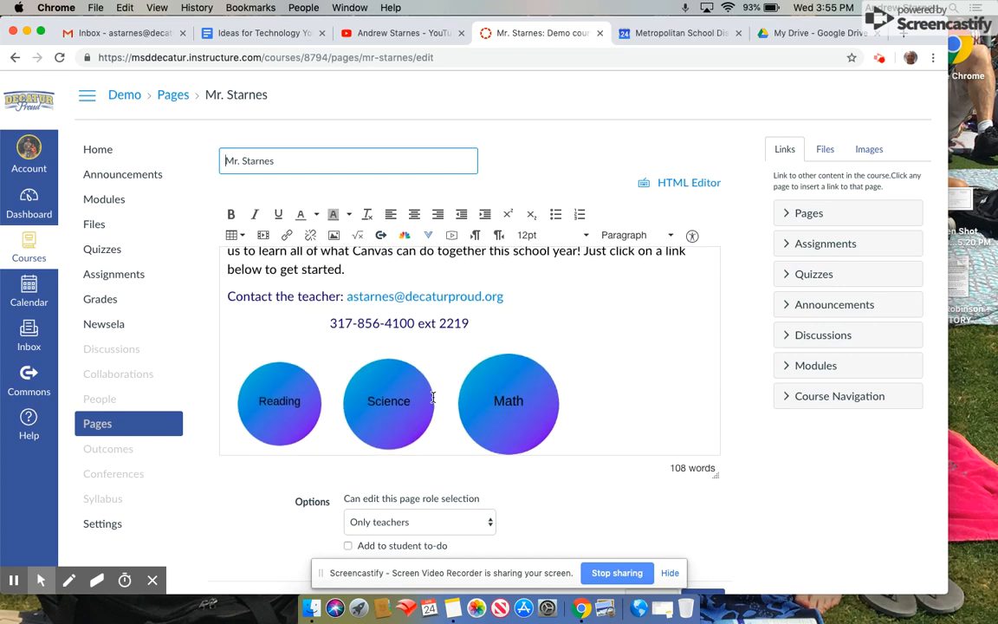
{"action": "left_click", "coordinate": [290, 386]}
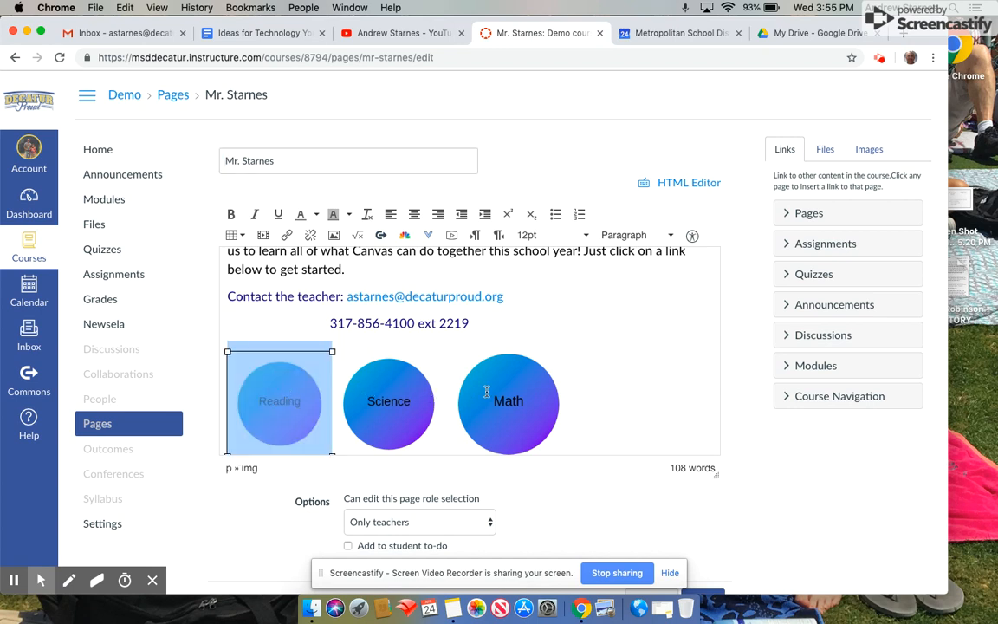
{"action": "left_click", "coordinate": [536, 330]}
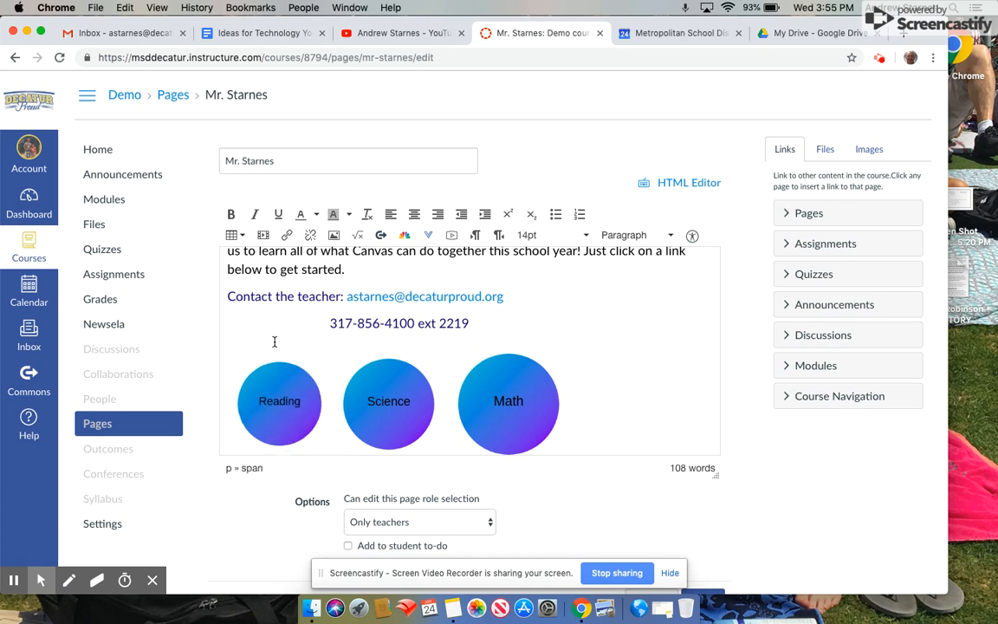
{"action": "left_click", "coordinate": [288, 391]}
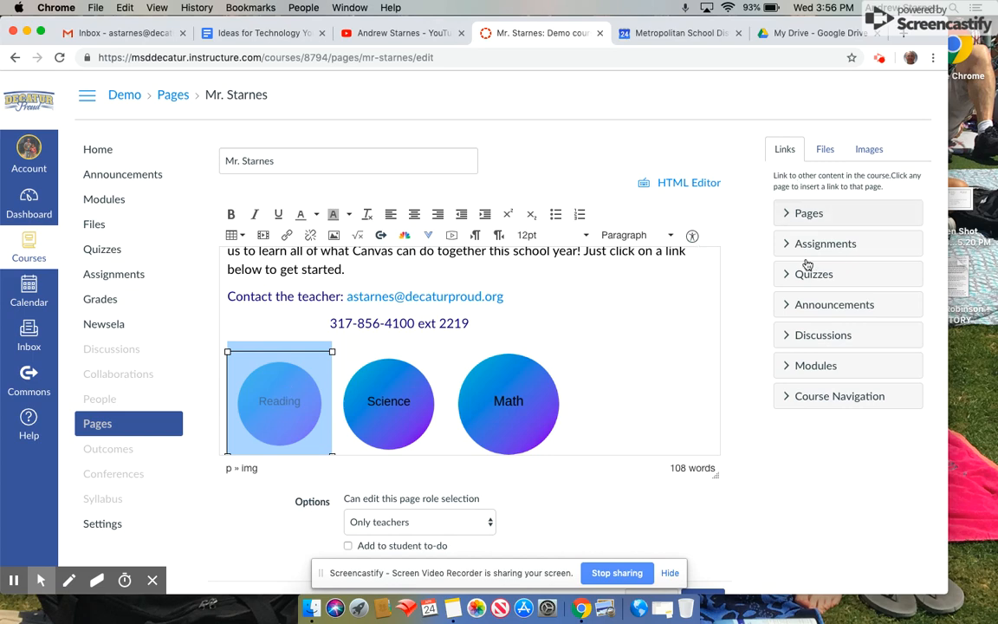
{"action": "left_click", "coordinate": [802, 396]}
{"action": "scroll", "coordinate": [760, 427], "scroll_direction": "down", "scroll_amount": 2}
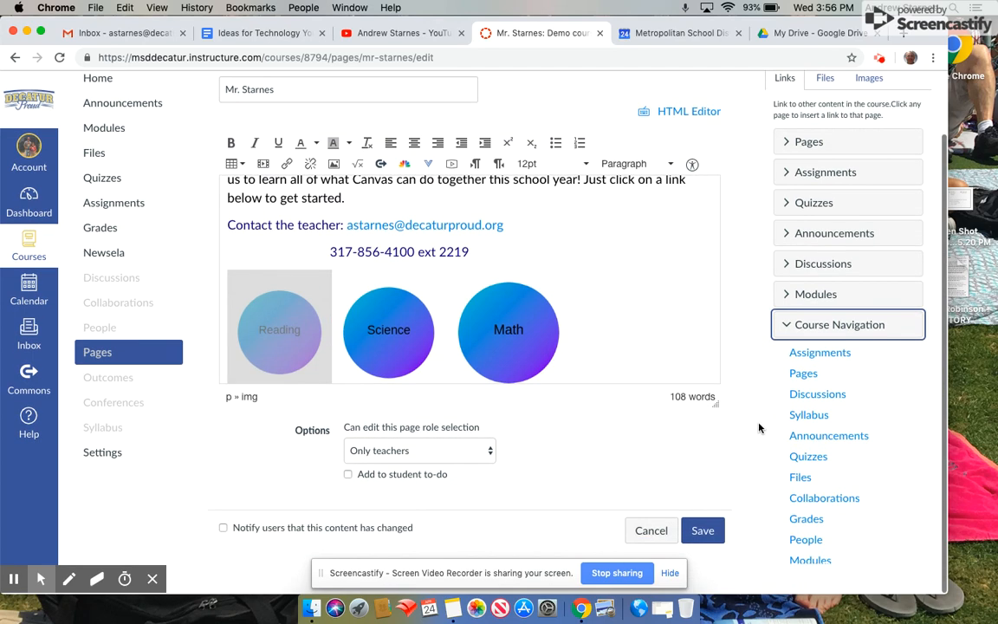
{"action": "scroll", "coordinate": [759, 427], "scroll_direction": "up", "scroll_amount": 2}
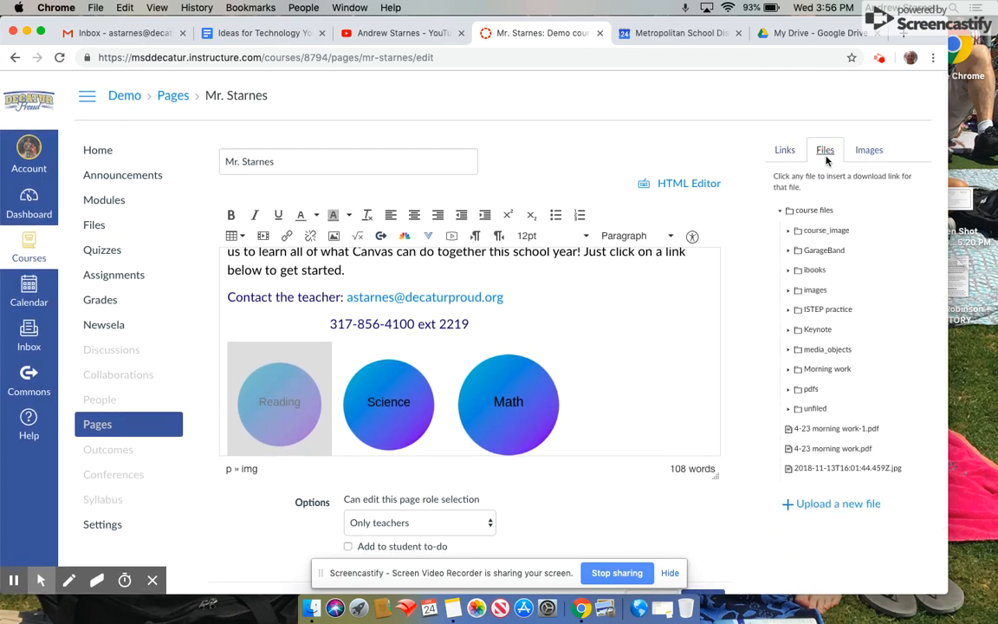
{"action": "left_click", "coordinate": [786, 150]}
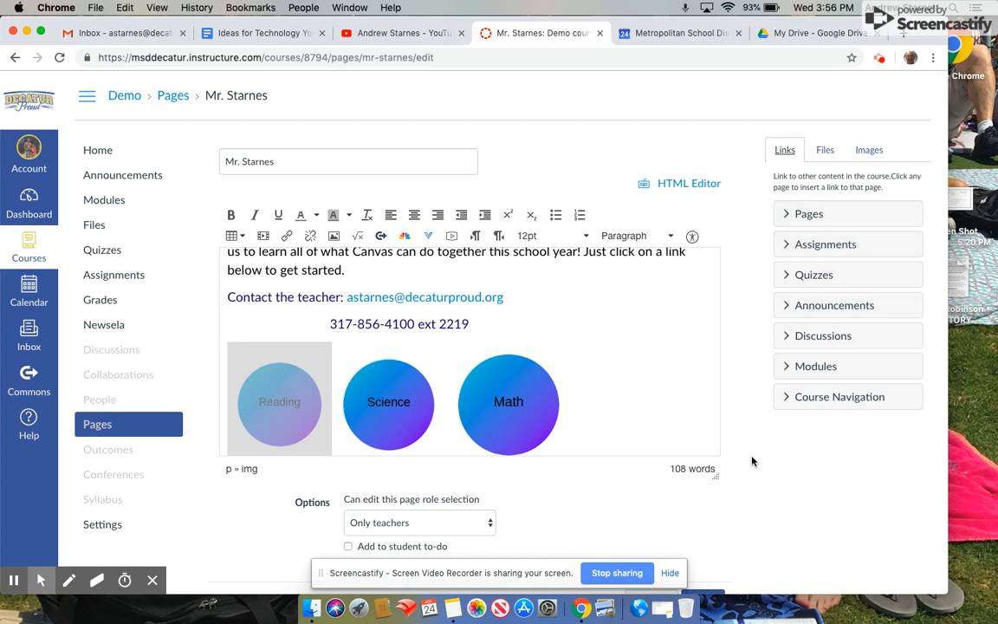
{"action": "scroll", "coordinate": [753, 461], "scroll_direction": "down", "scroll_amount": 1}
Copy the Demonstration Course's web address from its home page, then go back to the Demo course.
{"action": "left_click", "coordinate": [34, 207]}
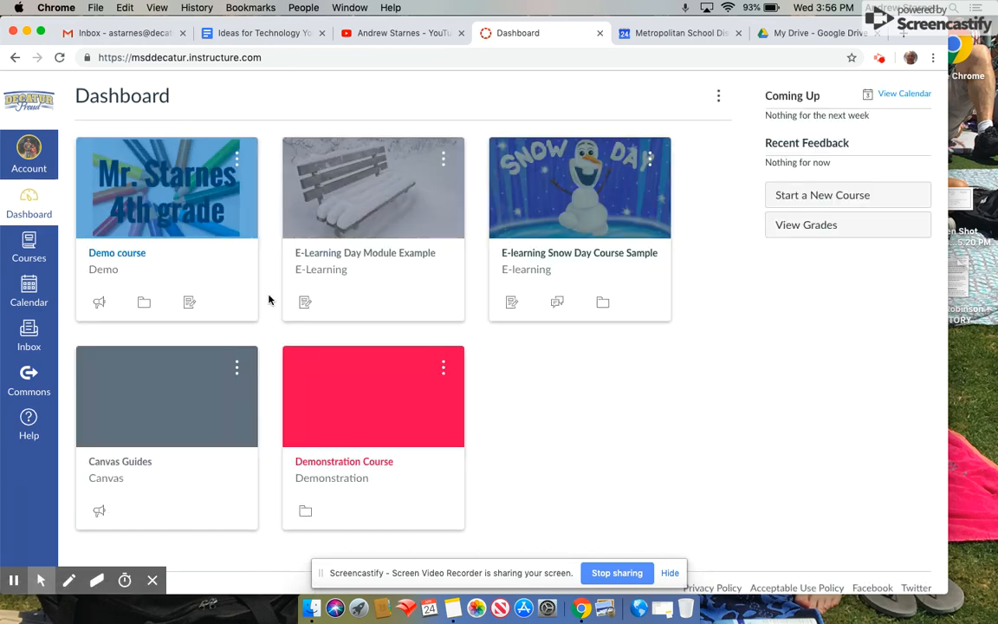
{"action": "left_click", "coordinate": [364, 392]}
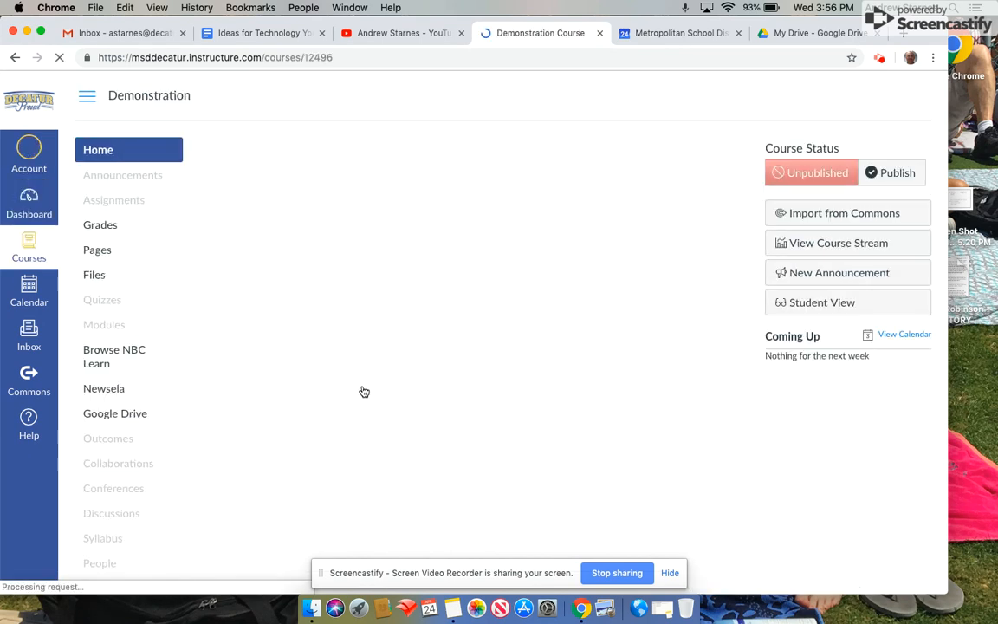
{"action": "left_click", "coordinate": [345, 58]}
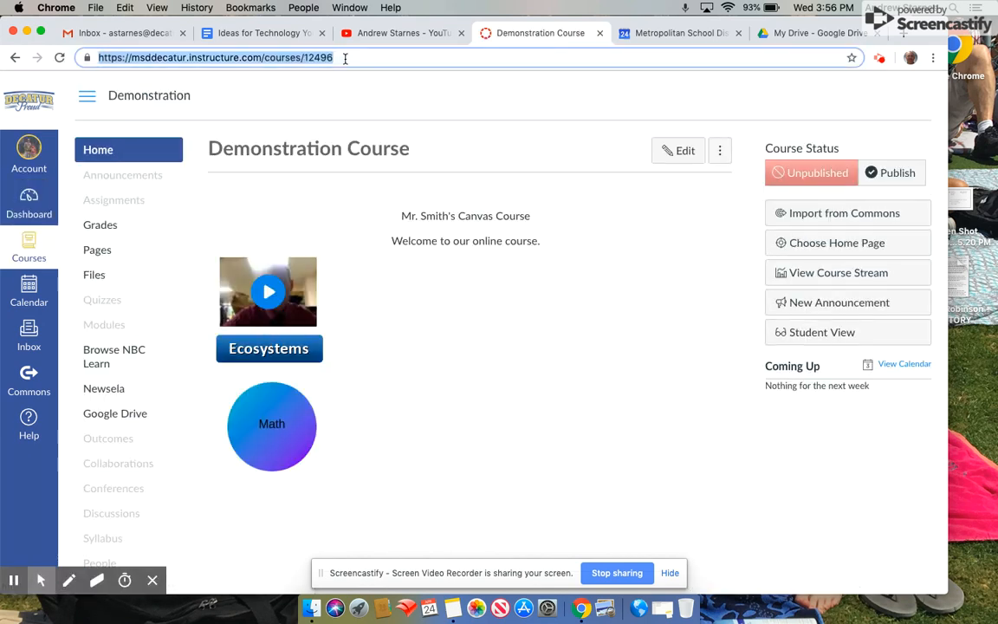
{"action": "key", "text": "super+c"}
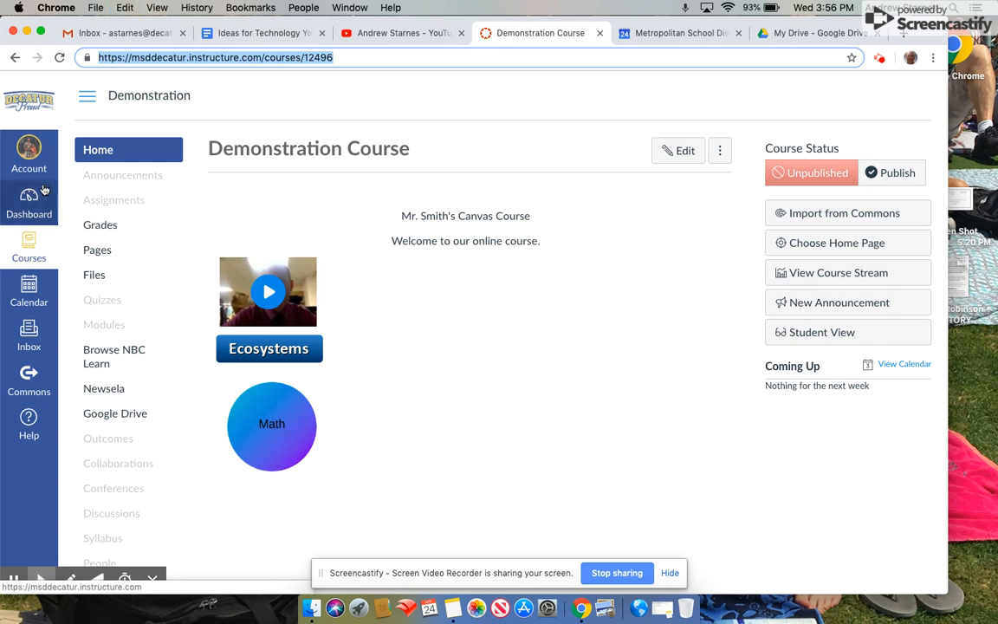
{"action": "left_click", "coordinate": [30, 205]}
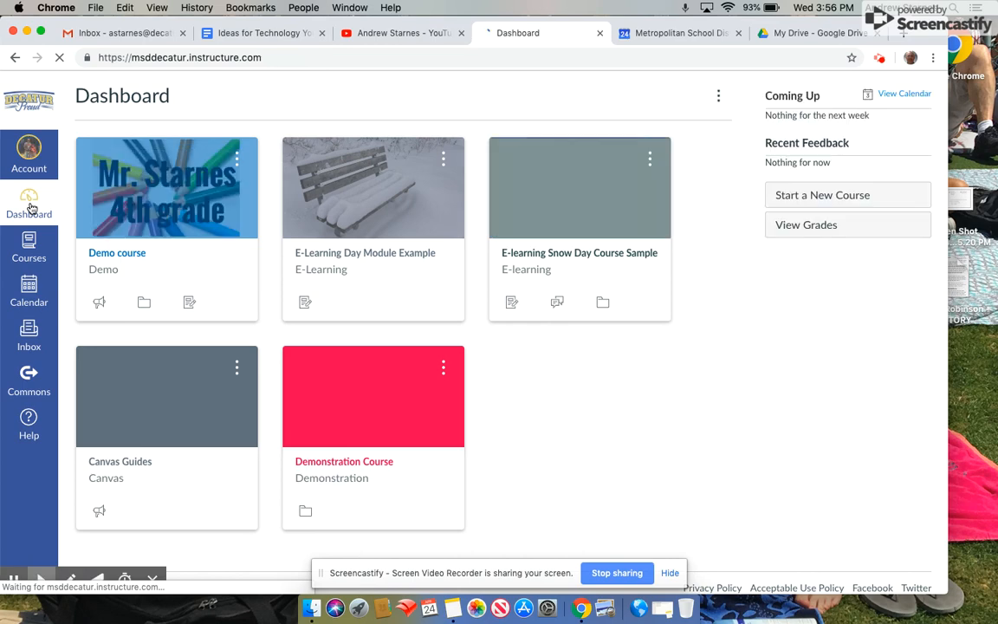
{"action": "left_click", "coordinate": [136, 181]}
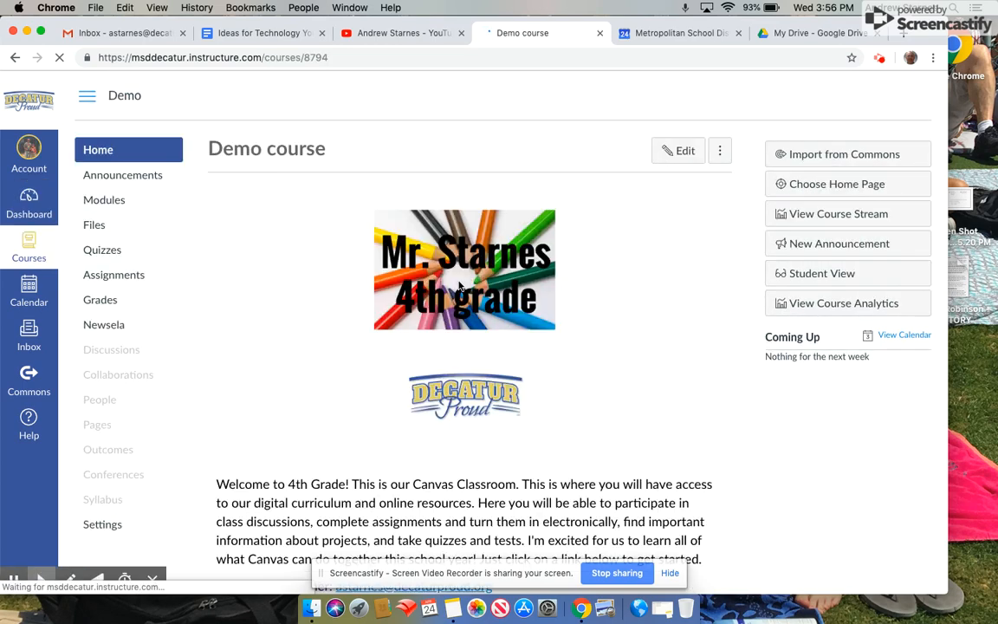
In the editor, link the Reading circle image to the pasted Demonstration Course address.
{"action": "left_click", "coordinate": [667, 154]}
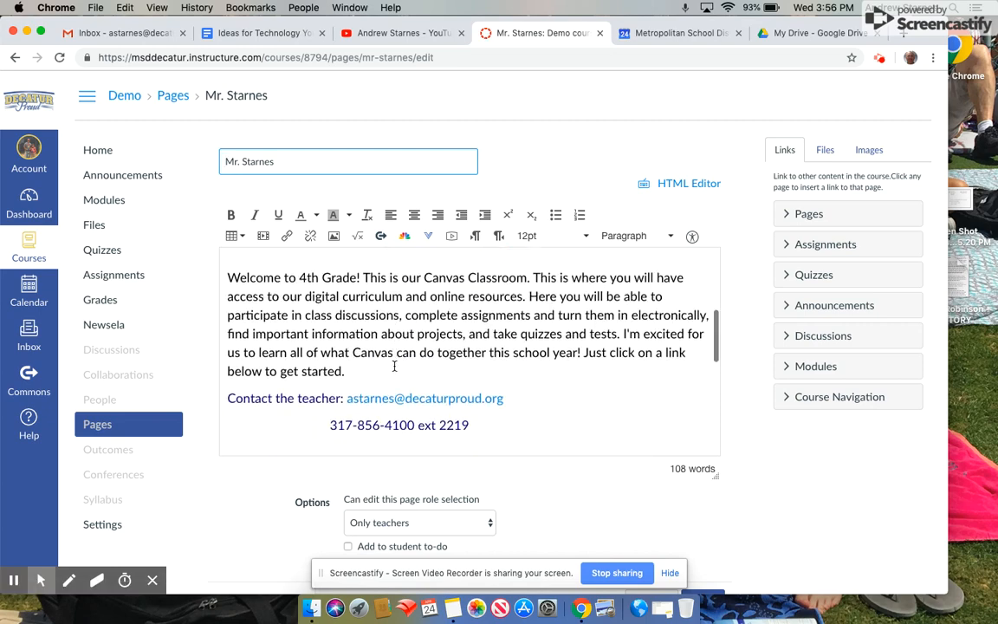
{"action": "scroll", "coordinate": [394, 367], "scroll_direction": "down", "scroll_amount": 3}
{"action": "left_click", "coordinate": [287, 373]}
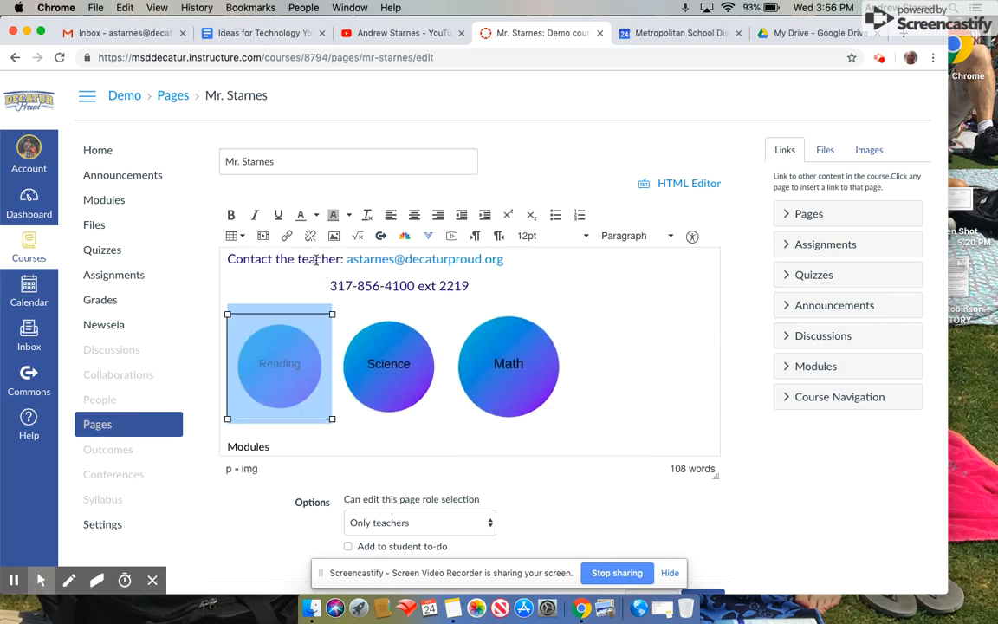
{"action": "left_click", "coordinate": [288, 238]}
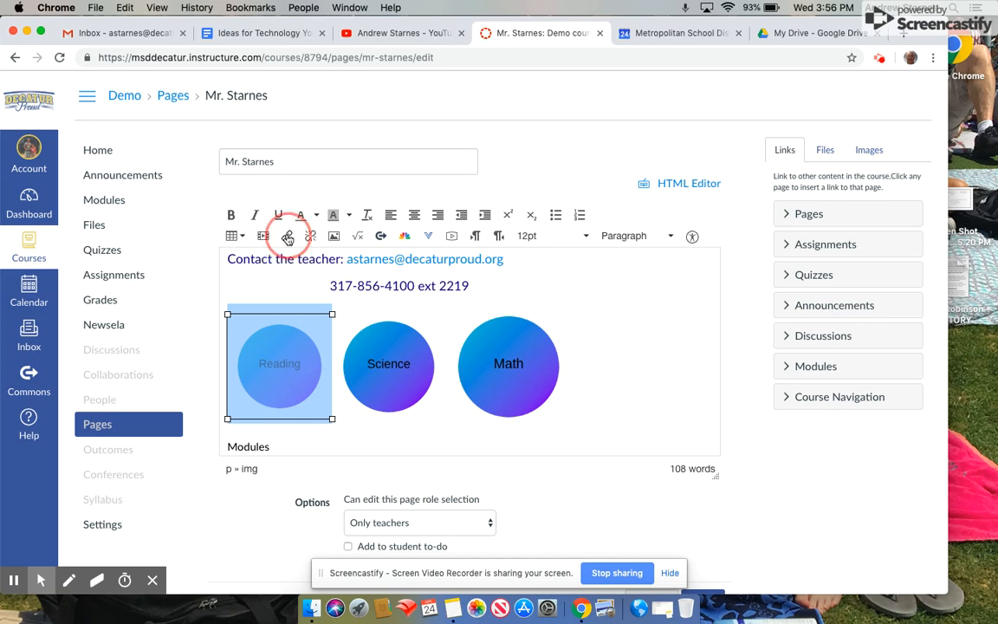
{"action": "key", "text": "ctrl+v"}
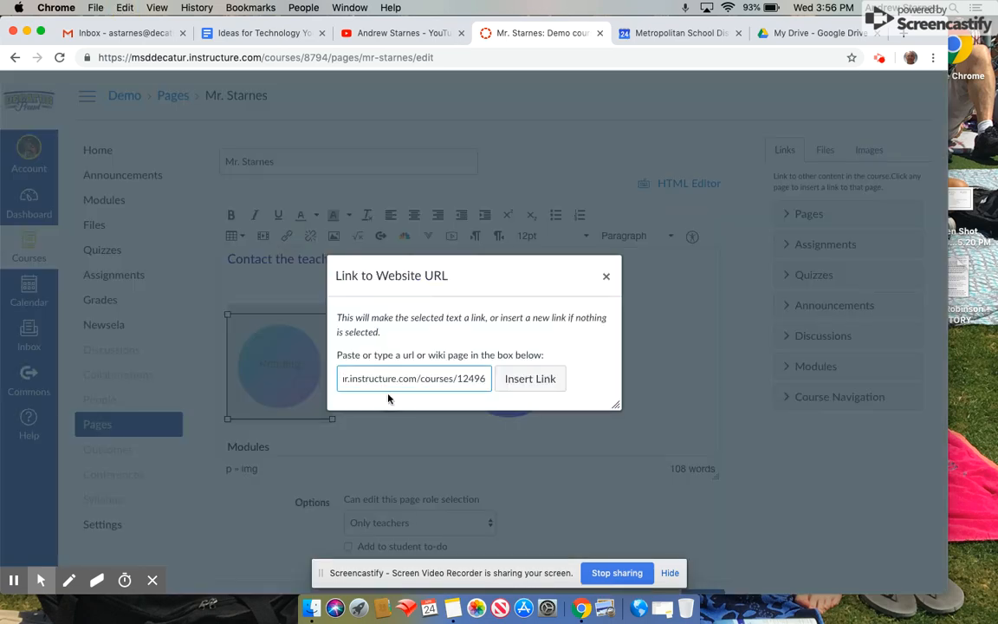
{"action": "left_click", "coordinate": [515, 385]}
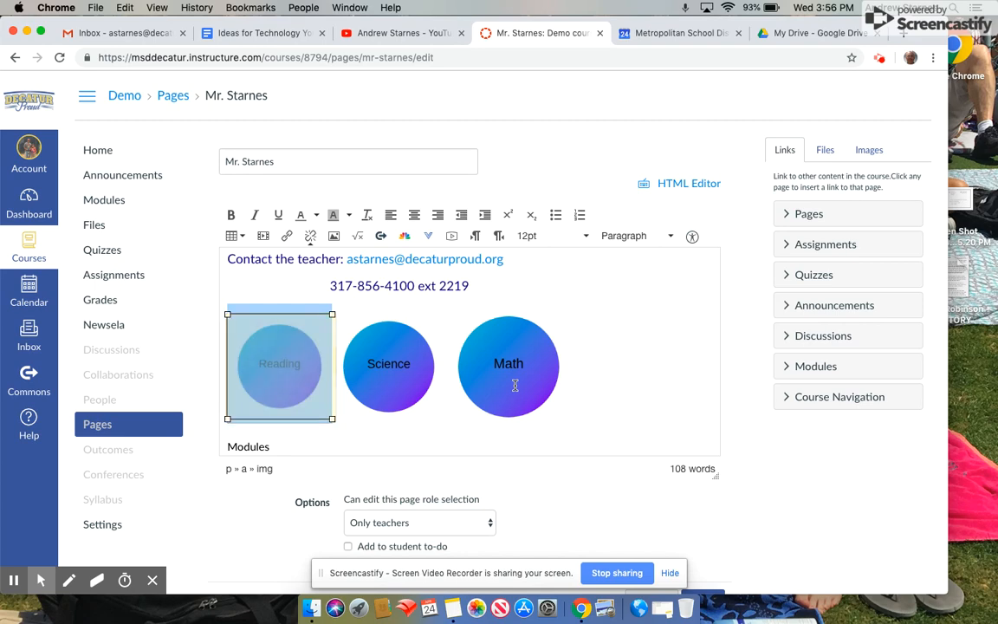
Save the Mr. Starnes home page with the new Reading link.
{"action": "scroll", "coordinate": [669, 398], "scroll_direction": "down", "scroll_amount": 5}
{"action": "scroll", "coordinate": [669, 398], "scroll_direction": "down", "scroll_amount": 2}
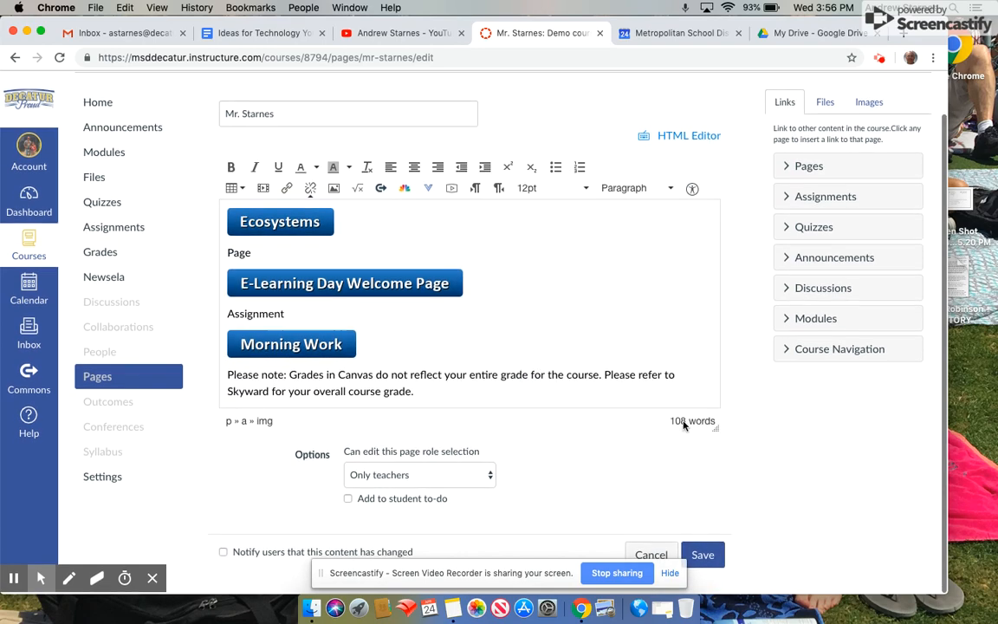
{"action": "left_click", "coordinate": [703, 556]}
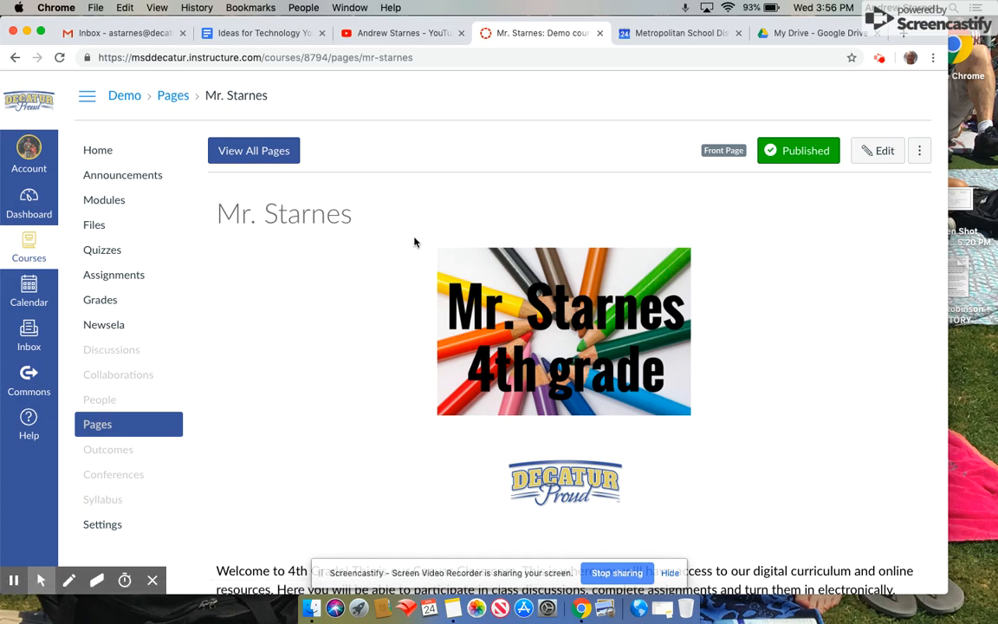
Click the Reading circle to confirm it opens the Demonstration Course, then return to the Dashboard.
{"action": "scroll", "coordinate": [415, 339], "scroll_direction": "down", "scroll_amount": 5}
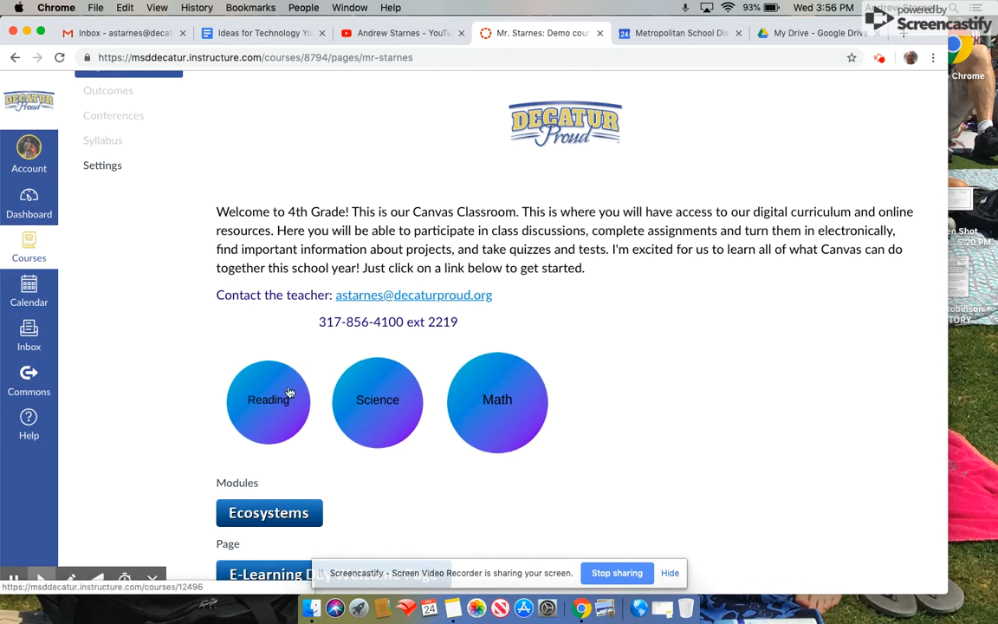
{"action": "left_click", "coordinate": [289, 392]}
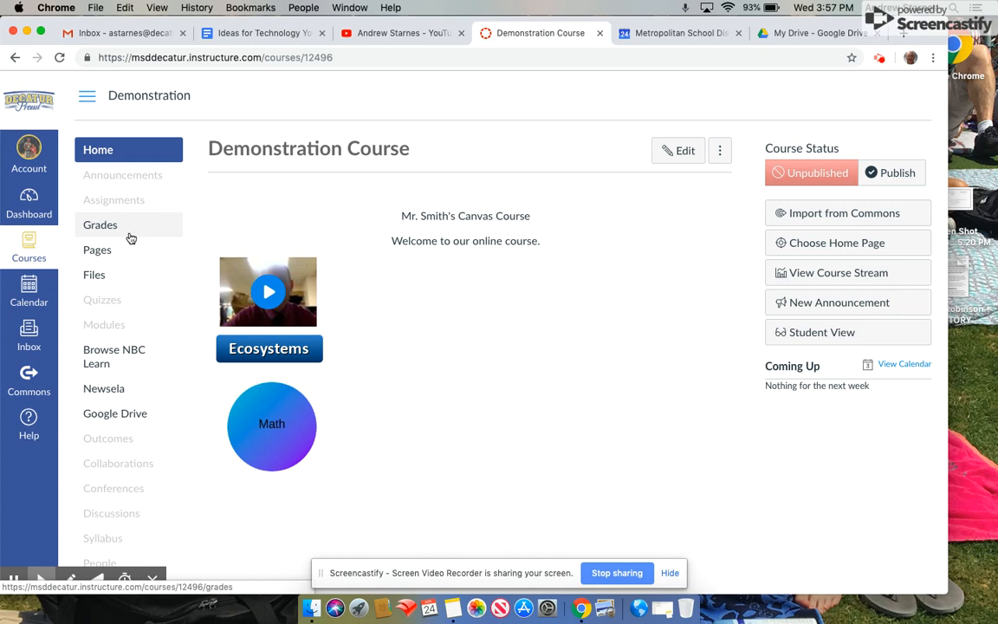
{"action": "left_click", "coordinate": [37, 209]}
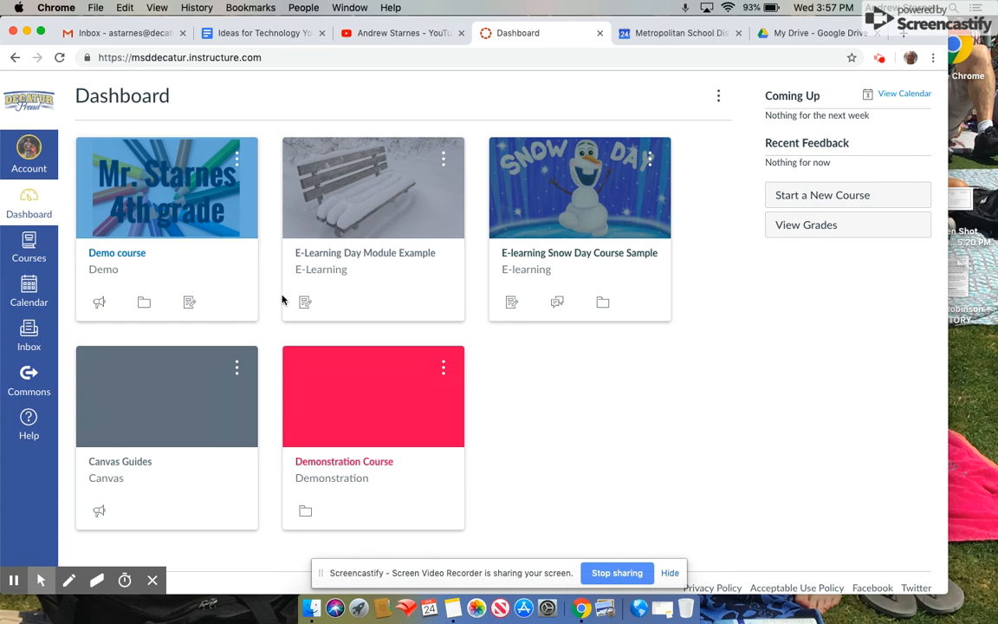
Open the Demo course and scroll through its Mr. Starnes home page to review the linked buttons.
{"action": "left_click", "coordinate": [197, 215]}
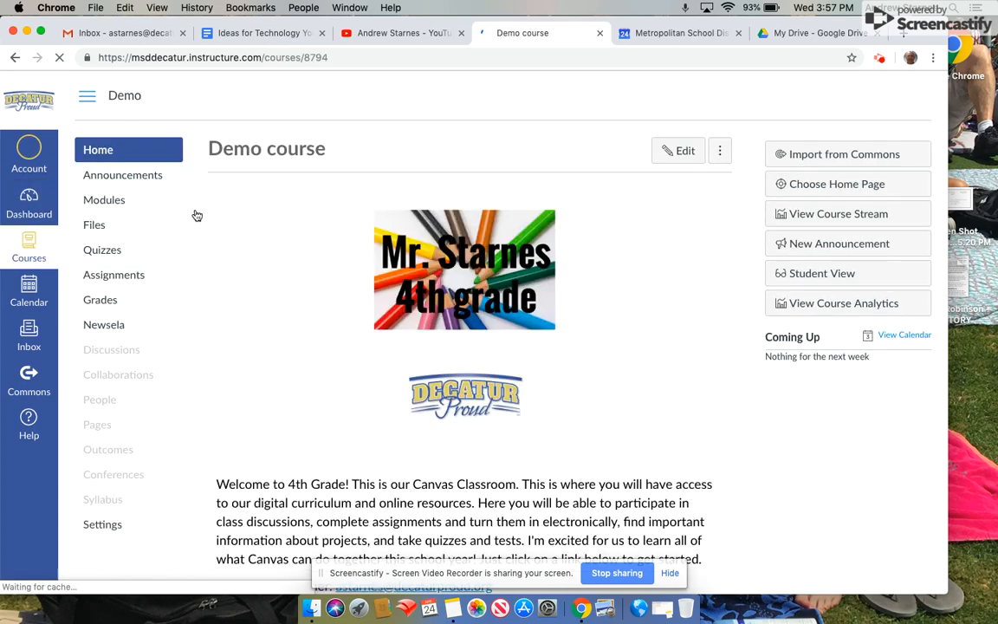
{"action": "scroll", "coordinate": [486, 325], "scroll_direction": "down", "scroll_amount": 5}
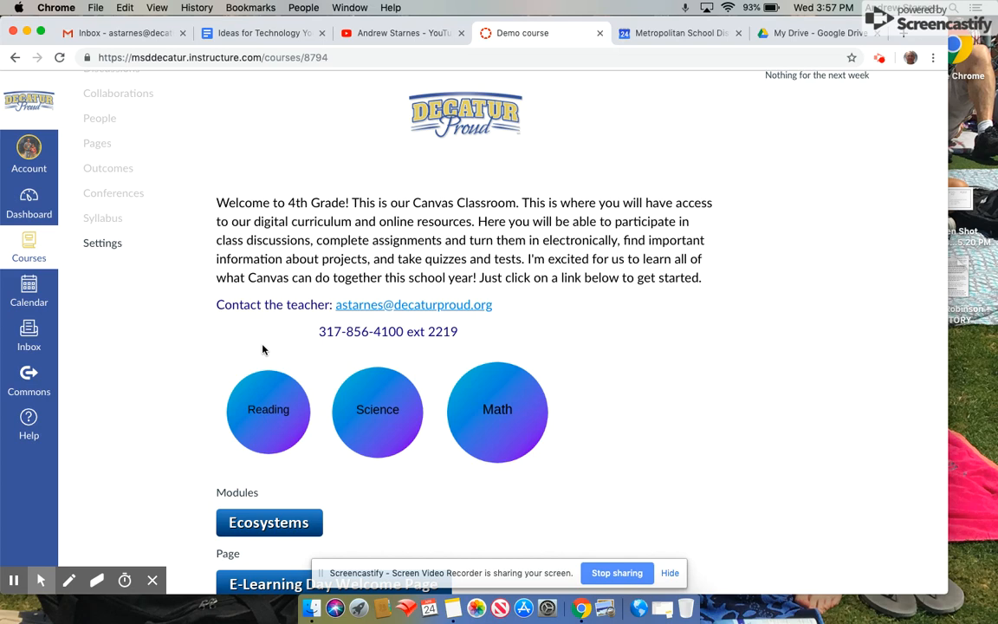
{"action": "scroll", "coordinate": [592, 396], "scroll_direction": "down", "scroll_amount": 3}
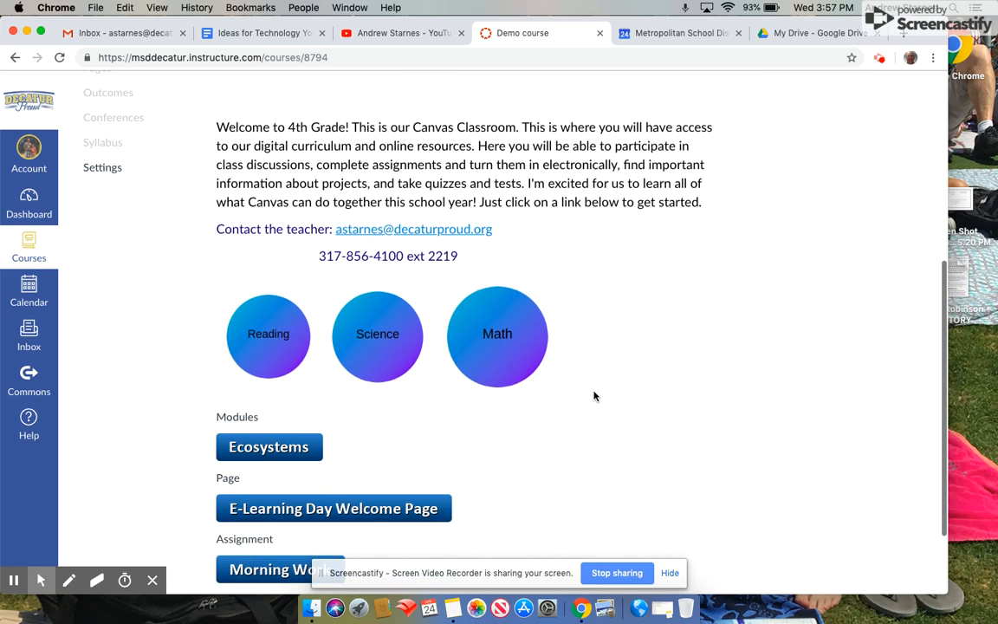
{"action": "scroll", "coordinate": [593, 396], "scroll_direction": "down", "scroll_amount": 1}
{"action": "scroll", "coordinate": [594, 397], "scroll_direction": "down", "scroll_amount": 1}
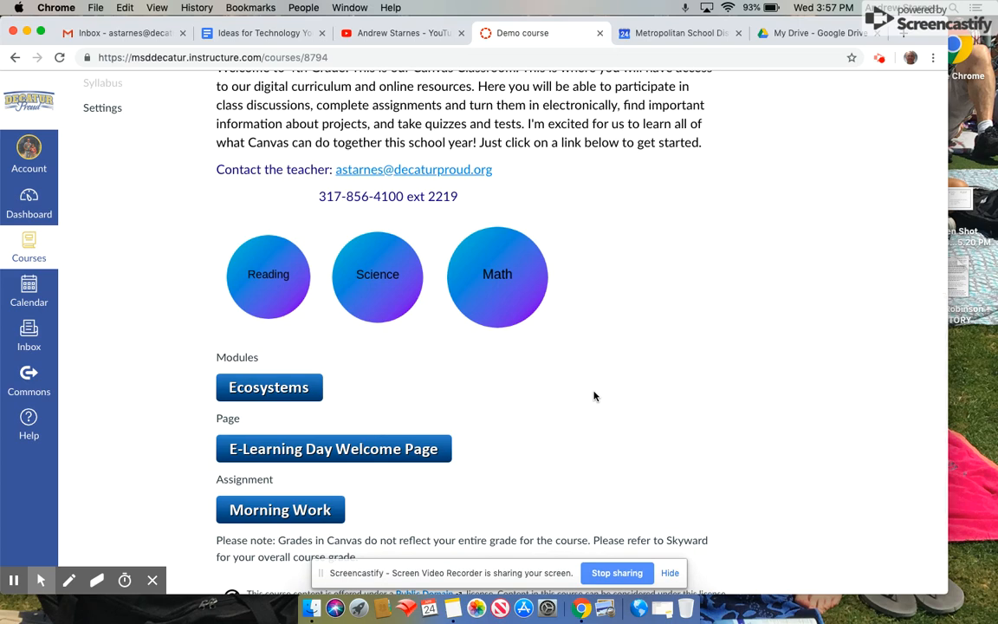
{"action": "scroll", "coordinate": [594, 396], "scroll_direction": "down", "scroll_amount": 1}
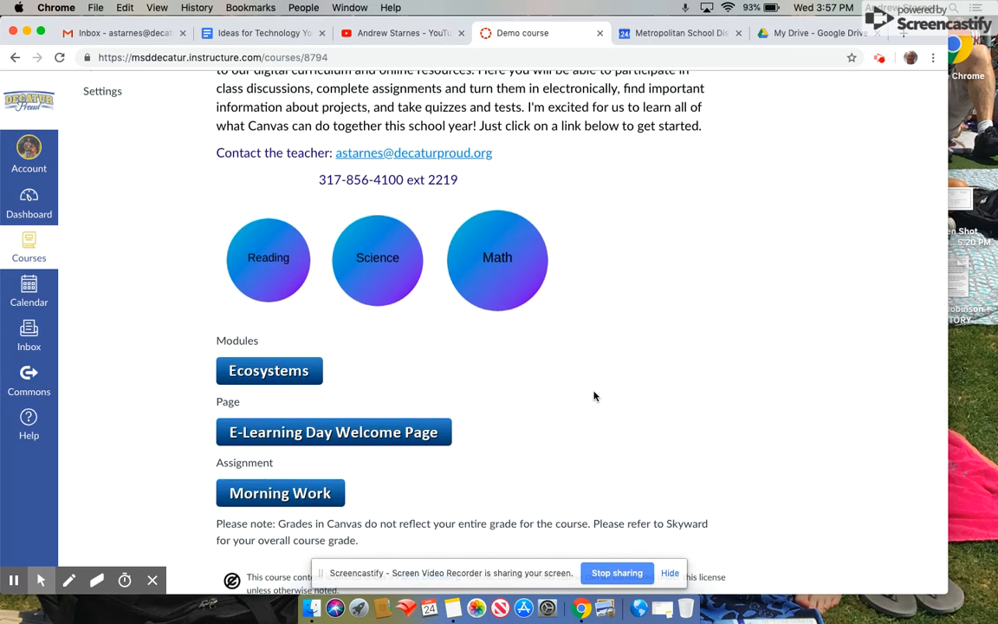
{"action": "scroll", "coordinate": [513, 368], "scroll_direction": "down", "scroll_amount": 2}
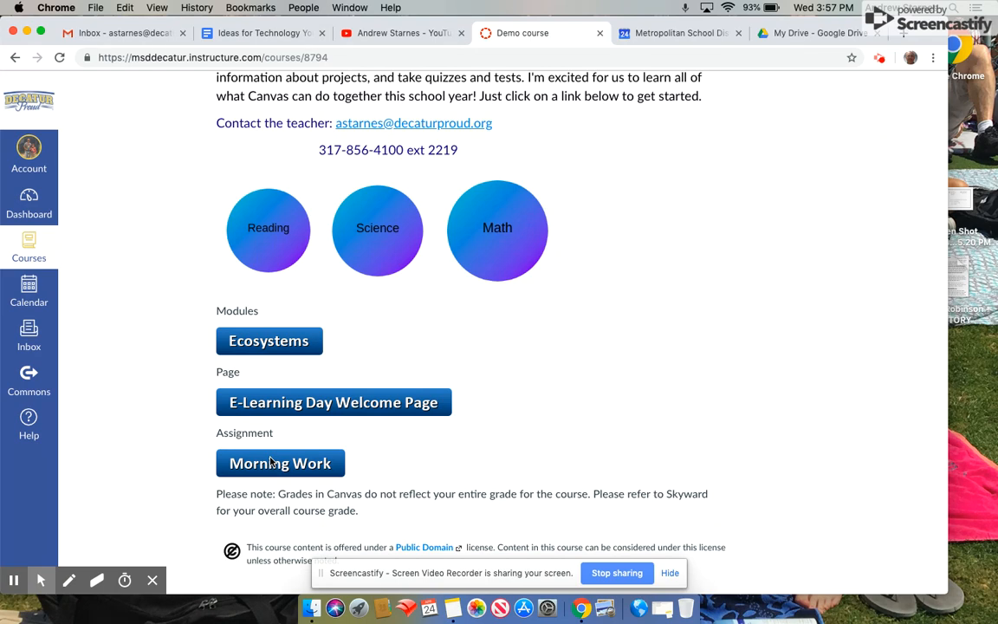
{"action": "scroll", "coordinate": [357, 192], "scroll_direction": "up", "scroll_amount": 10}
Edit the home page, link the Morning Work image to the Morning work 4-23 assignment, and save.
{"action": "left_click", "coordinate": [680, 150]}
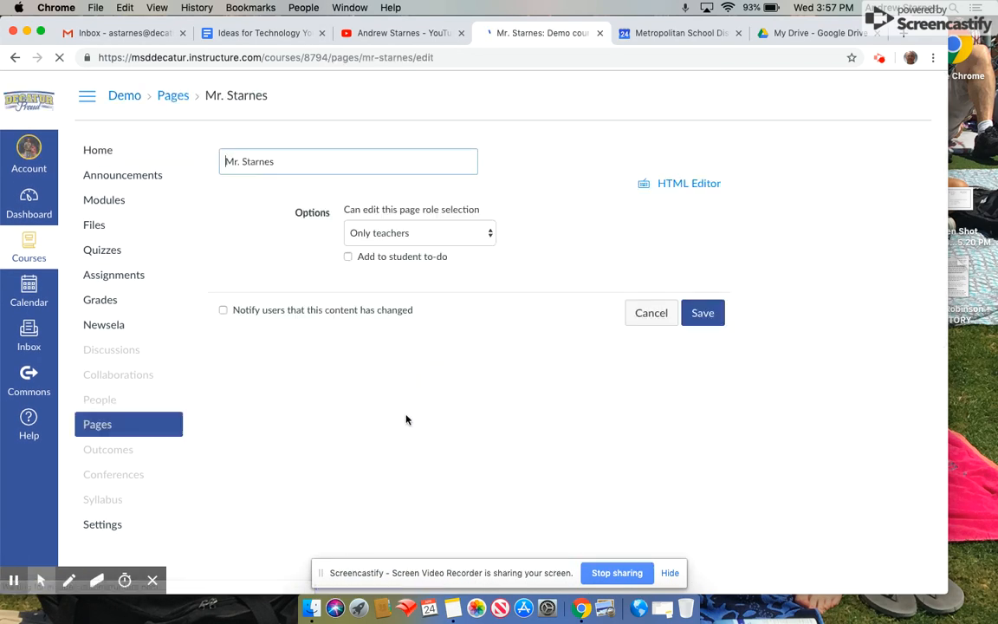
{"action": "scroll", "coordinate": [405, 420], "scroll_direction": "down", "scroll_amount": 10}
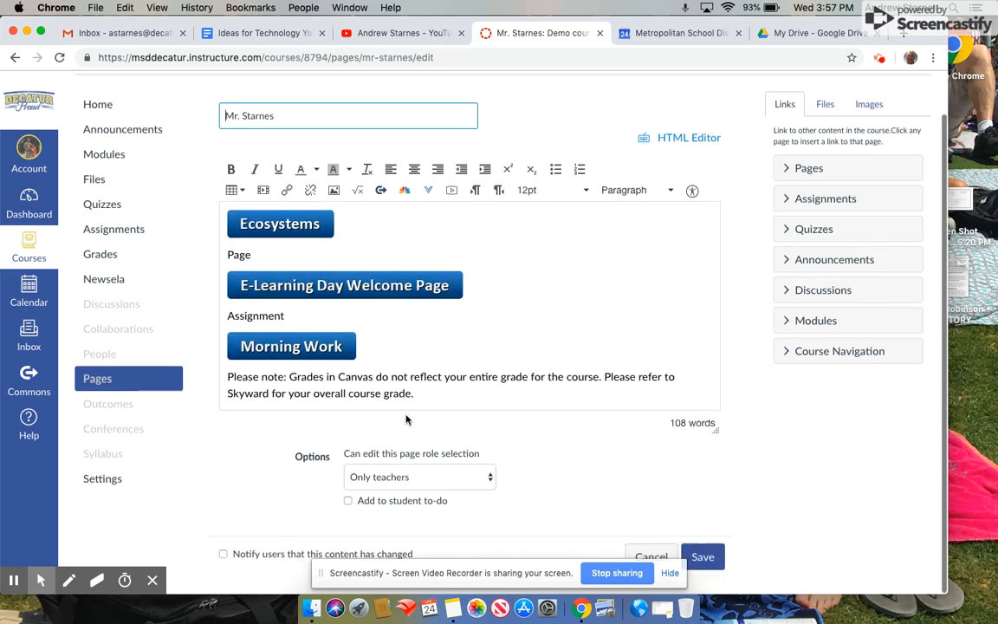
{"action": "left_click", "coordinate": [307, 353]}
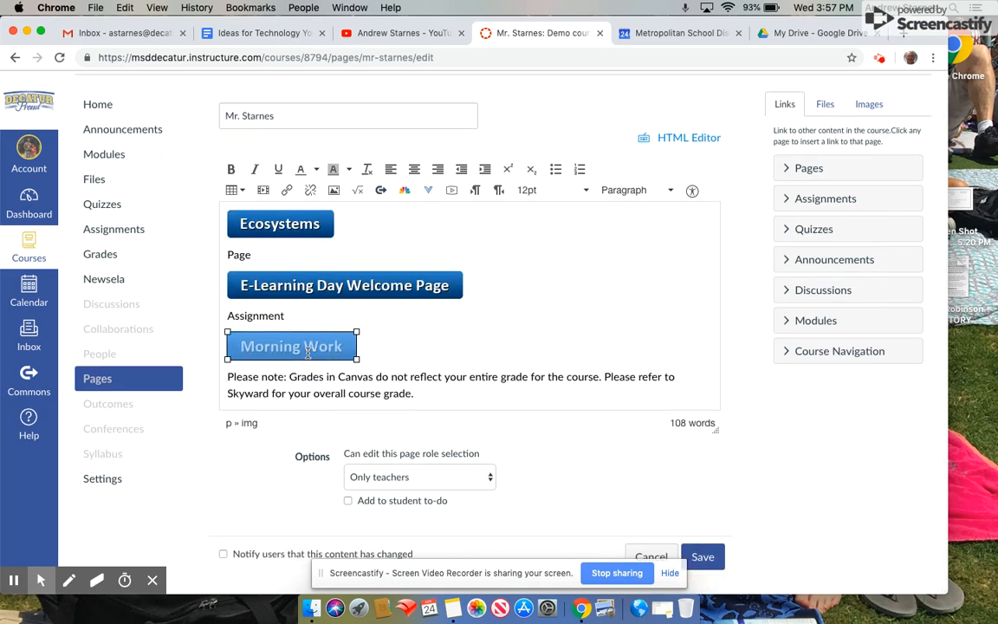
{"action": "left_click", "coordinate": [791, 198]}
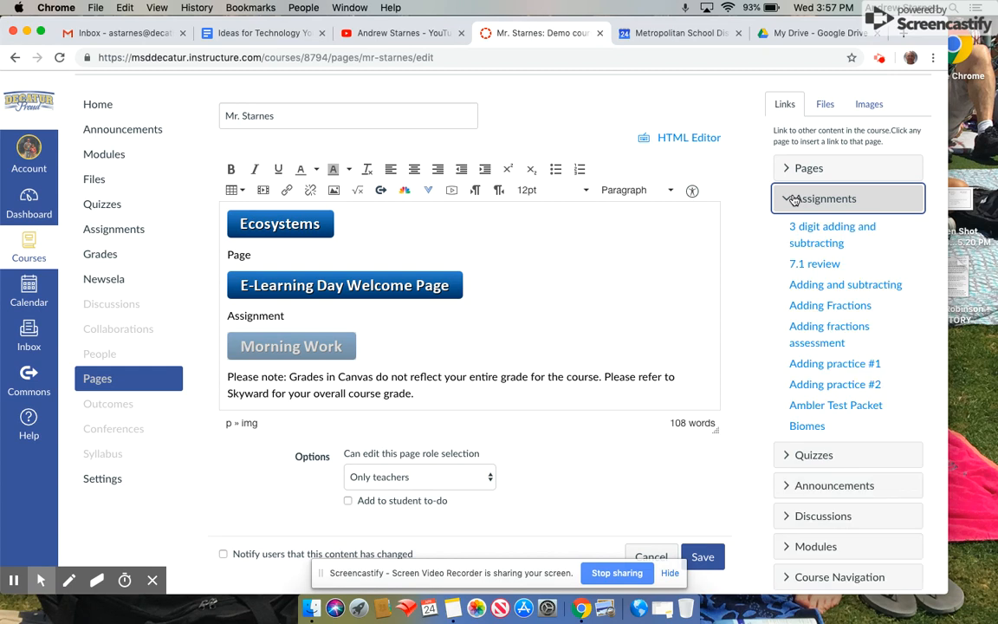
{"action": "scroll", "coordinate": [818, 286], "scroll_direction": "down", "scroll_amount": 8}
{"action": "scroll", "coordinate": [818, 290], "scroll_direction": "down", "scroll_amount": 10}
{"action": "scroll", "coordinate": [818, 290], "scroll_direction": "down", "scroll_amount": 6}
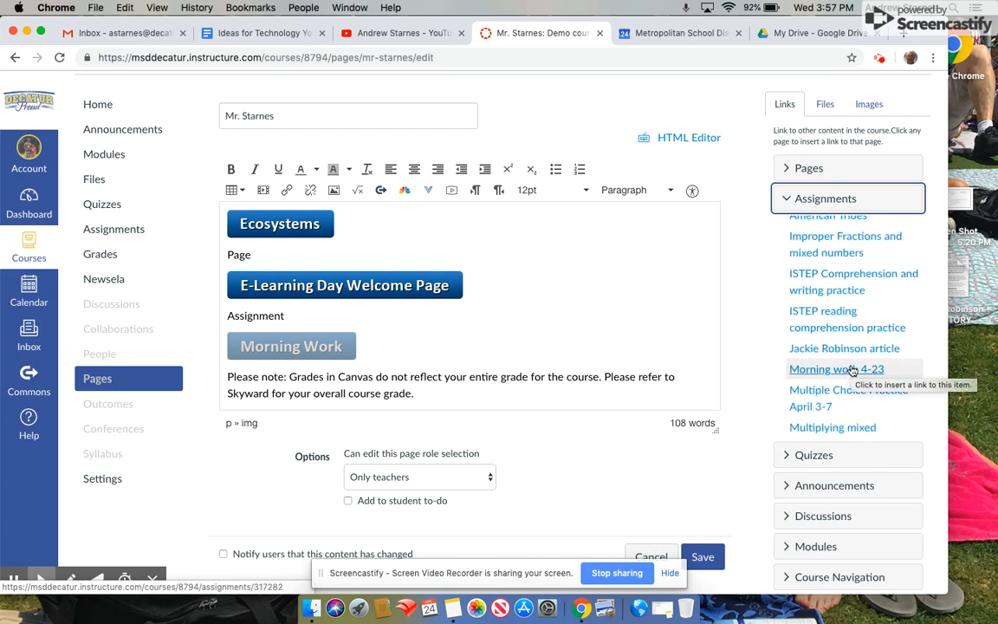
{"action": "scroll", "coordinate": [852, 371], "scroll_direction": "down", "scroll_amount": 5}
{"action": "scroll", "coordinate": [852, 371], "scroll_direction": "up", "scroll_amount": 3}
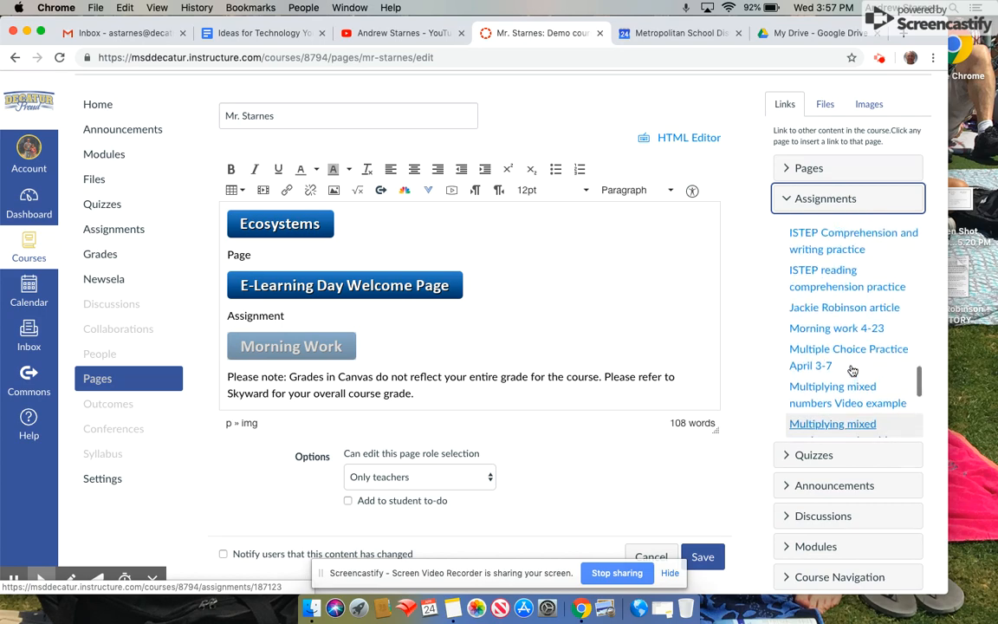
{"action": "left_click", "coordinate": [854, 328]}
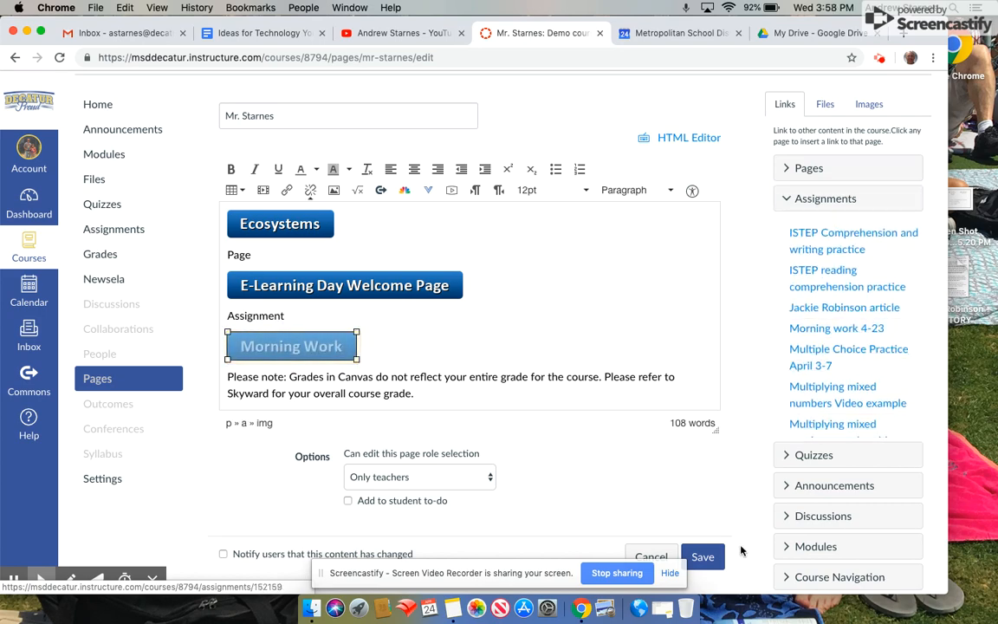
{"action": "left_click", "coordinate": [703, 557]}
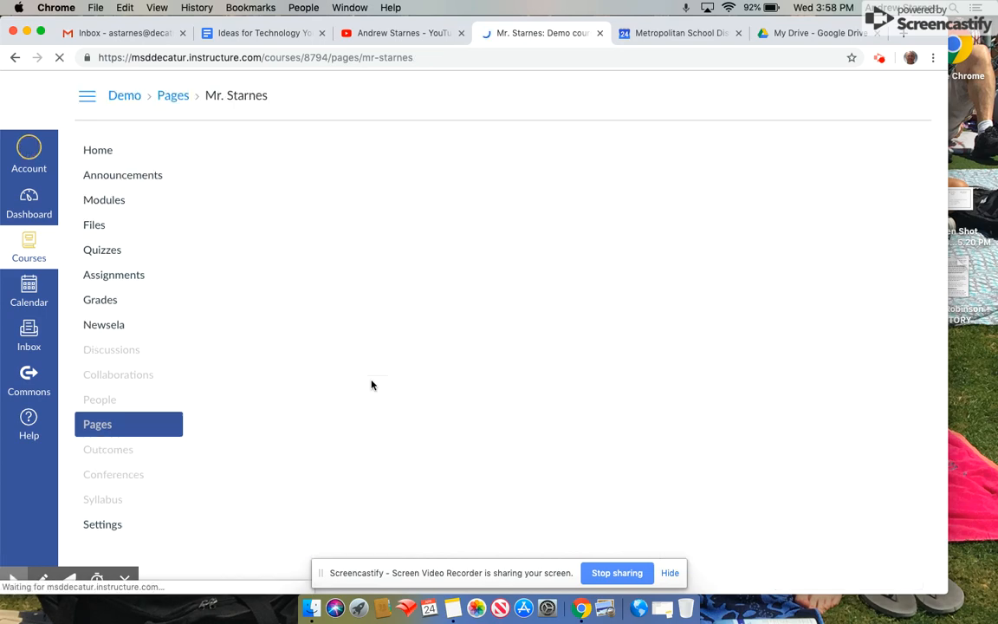
Follow the Morning Work button to the Morning work 4-23 assignment and preview its 4-23 morning work-1.pdf worksheet.
{"action": "scroll", "coordinate": [371, 385], "scroll_direction": "down", "scroll_amount": 10}
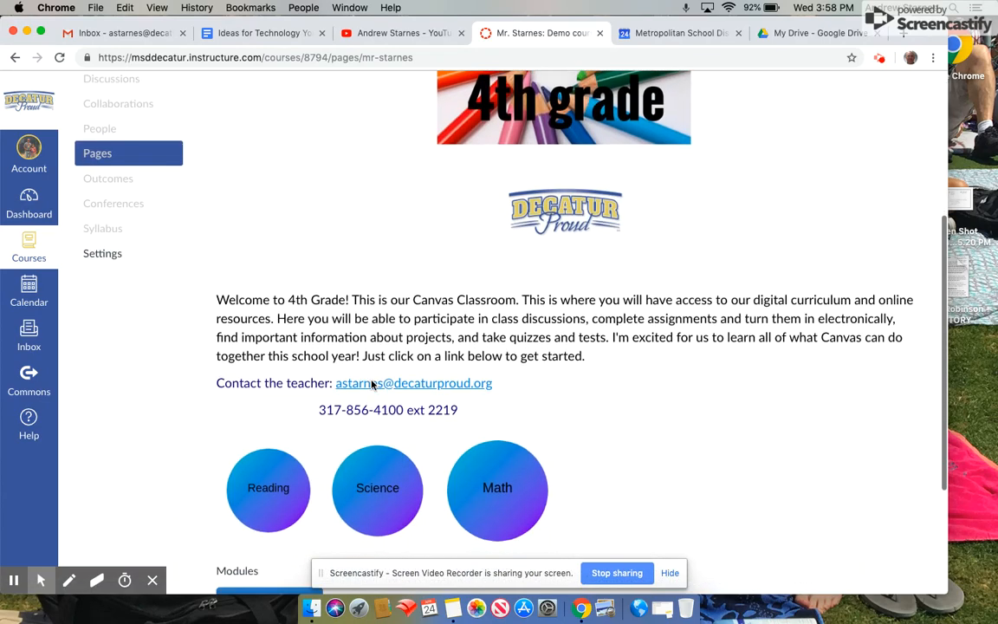
{"action": "left_click", "coordinate": [306, 530]}
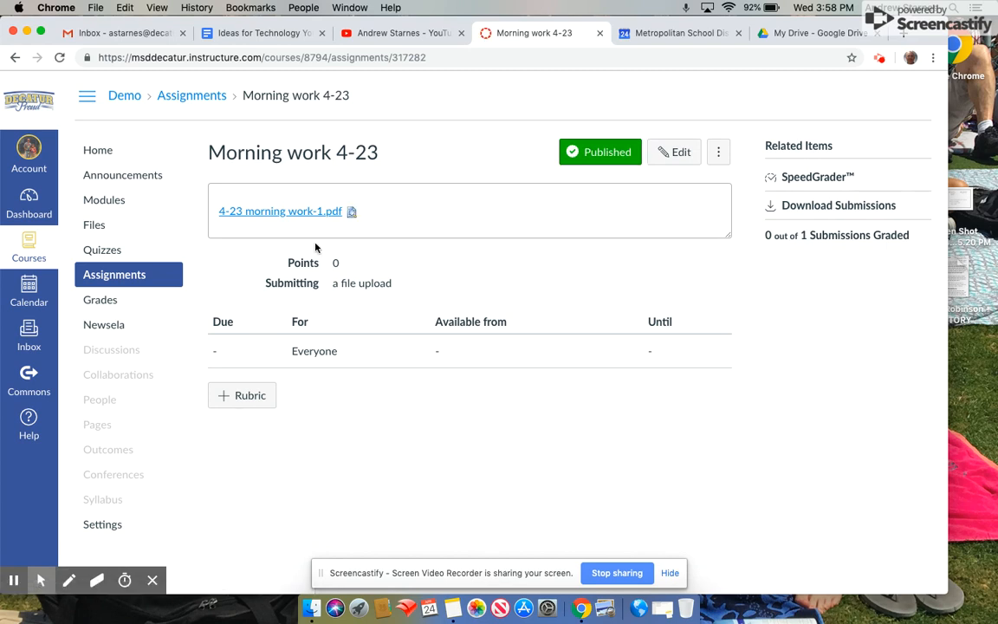
{"action": "left_click", "coordinate": [351, 212]}
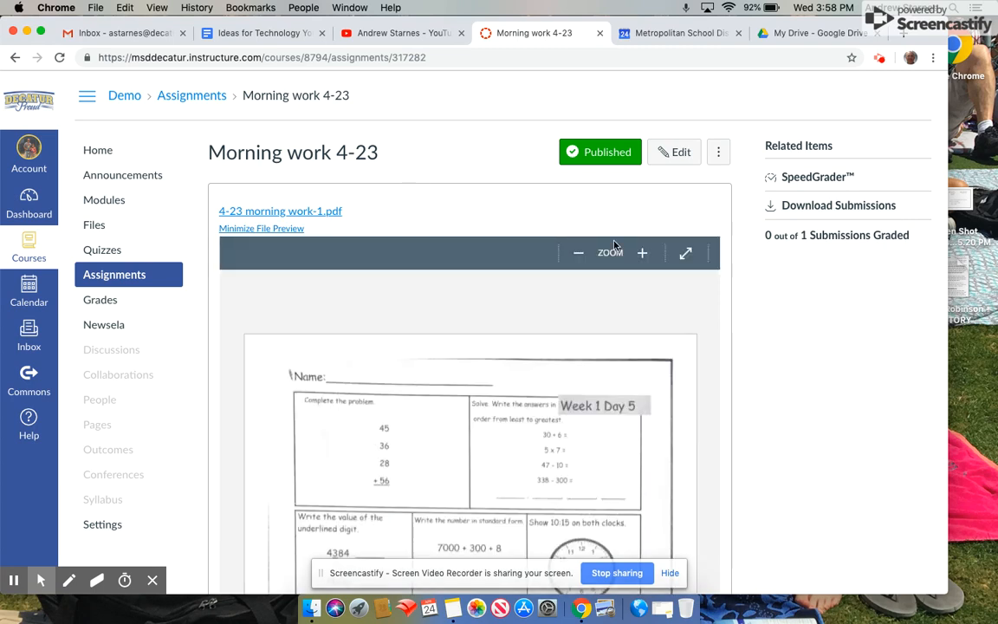
{"action": "scroll", "coordinate": [647, 373], "scroll_direction": "down", "scroll_amount": 4}
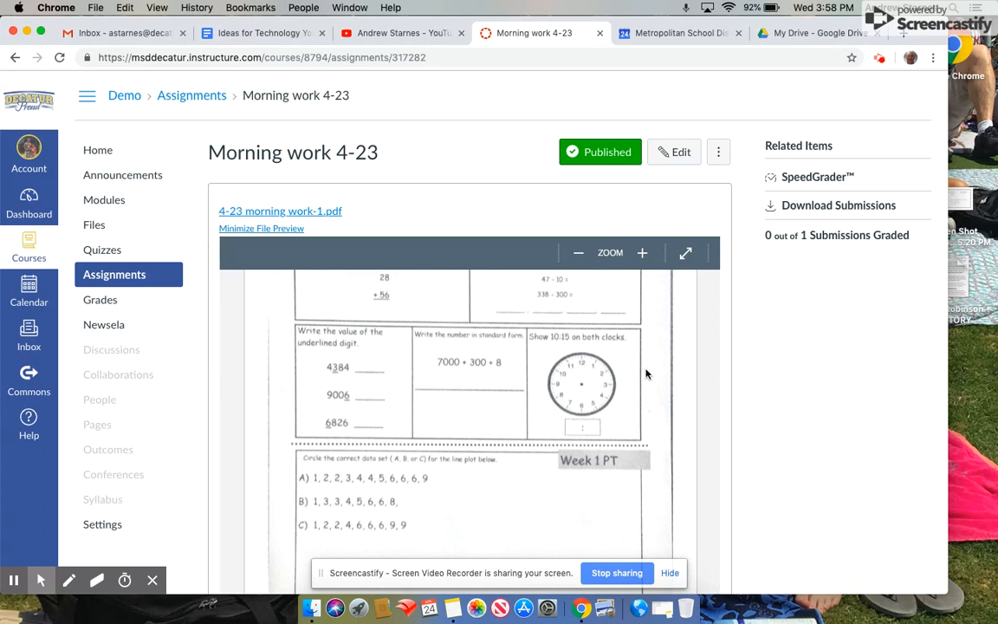
{"action": "scroll", "coordinate": [647, 373], "scroll_direction": "up", "scroll_amount": 4}
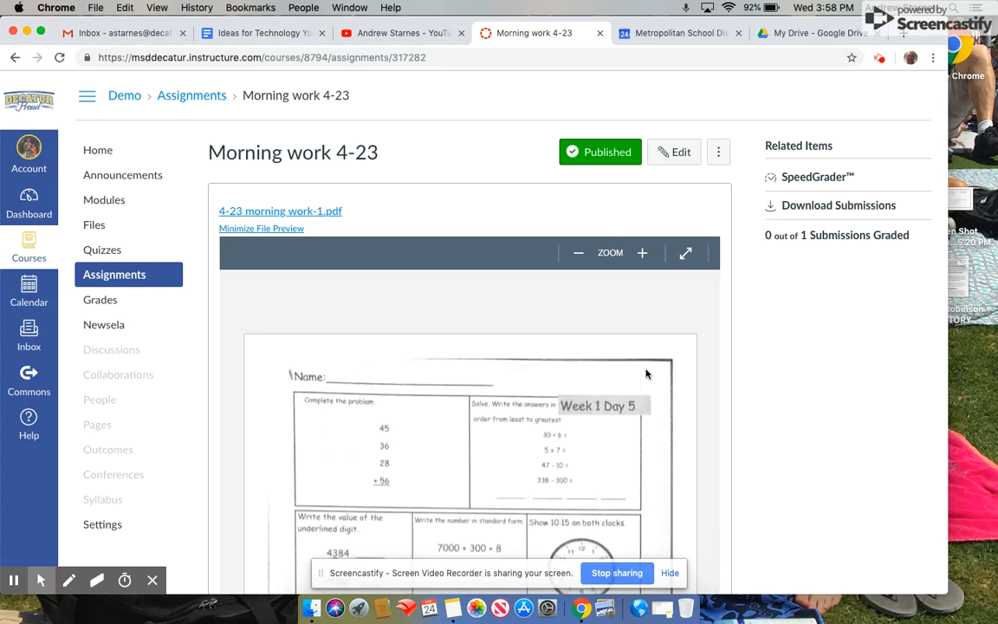